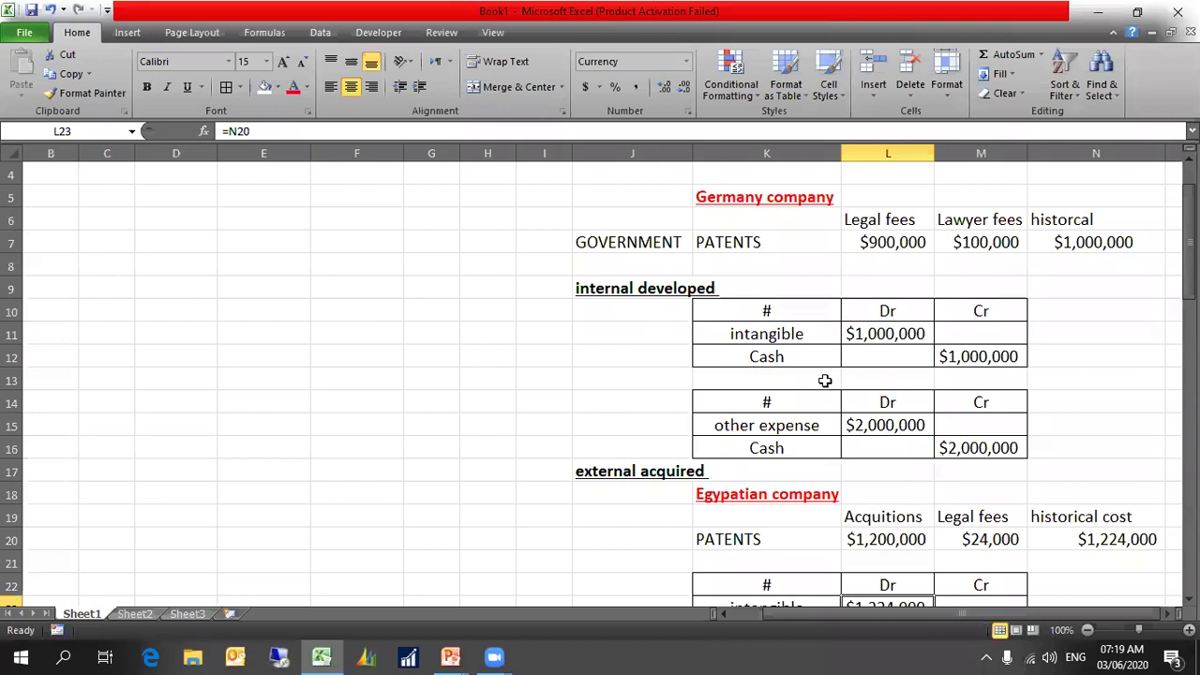
- Link cell F22 to the intangible debit amount of the Egypatian company's journal entry in L23
{"action": "left_click", "coordinate": [914, 336]}
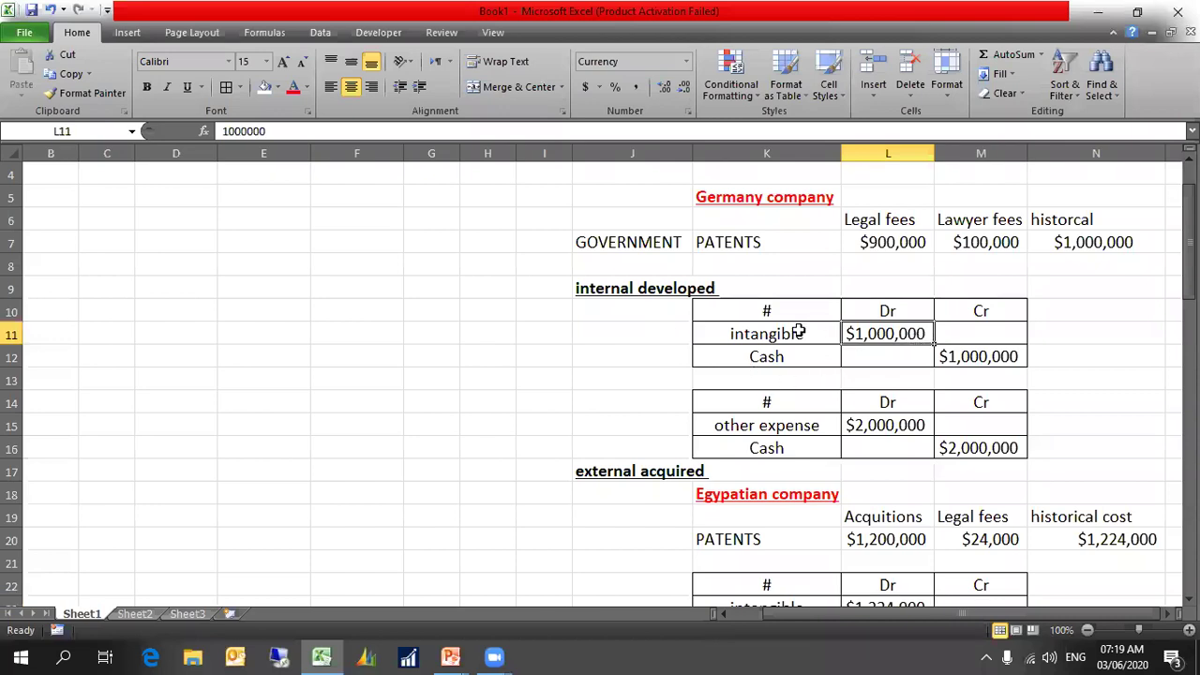
{"action": "left_click", "coordinate": [359, 338]}
{"action": "scroll", "coordinate": [359, 337], "scroll_direction": "down", "scroll_amount": 2}
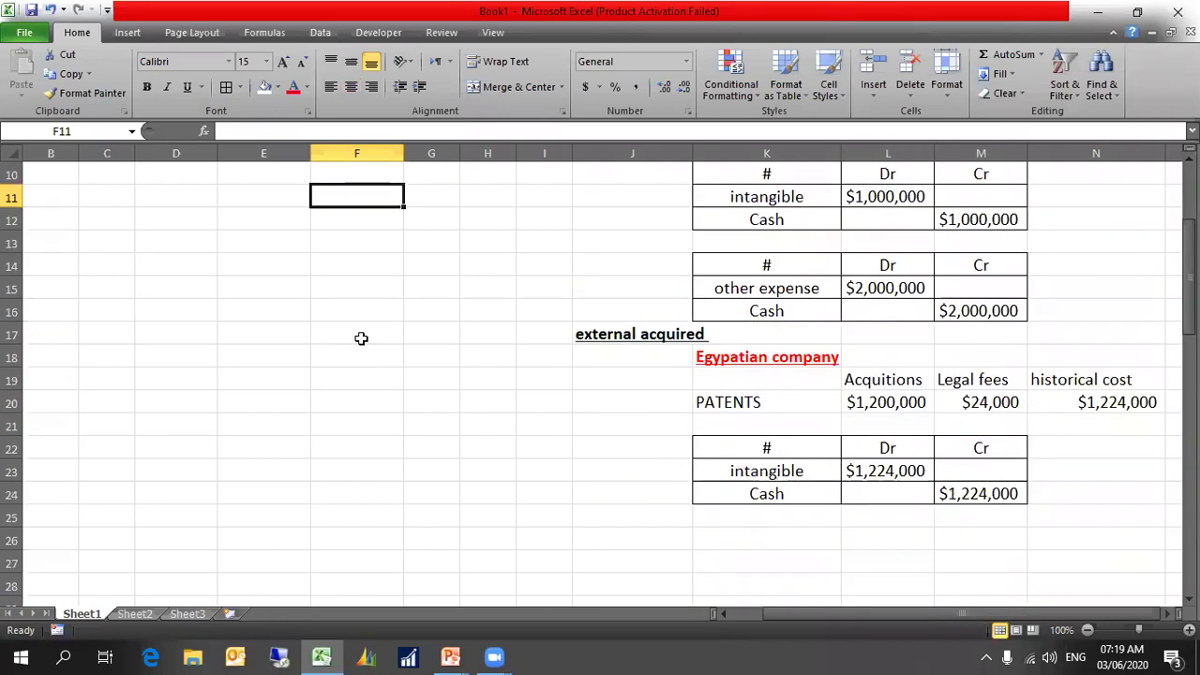
{"action": "left_click", "coordinate": [863, 469]}
{"action": "left_click", "coordinate": [368, 440]}
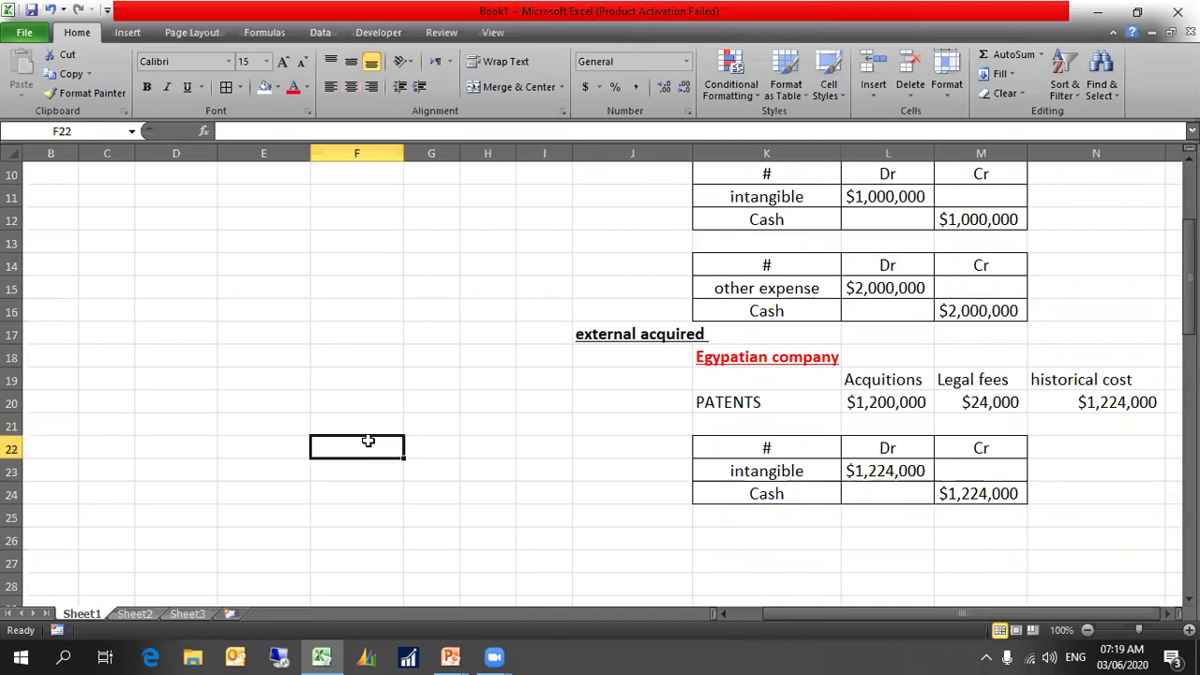
{"action": "left_click", "coordinate": [857, 469]}
{"action": "left_click", "coordinate": [349, 439]}
{"action": "type", "text": "="}
{"action": "key", "text": "Return"}
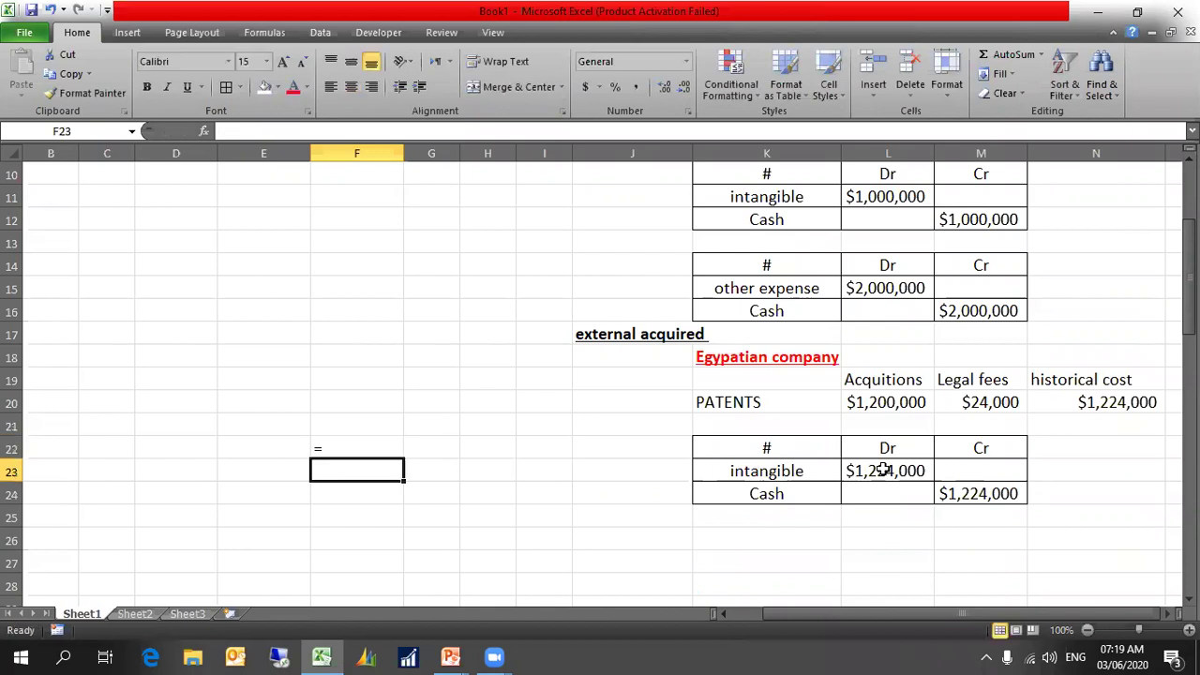
{"action": "left_click", "coordinate": [321, 449]}
{"action": "type", "text": "="}
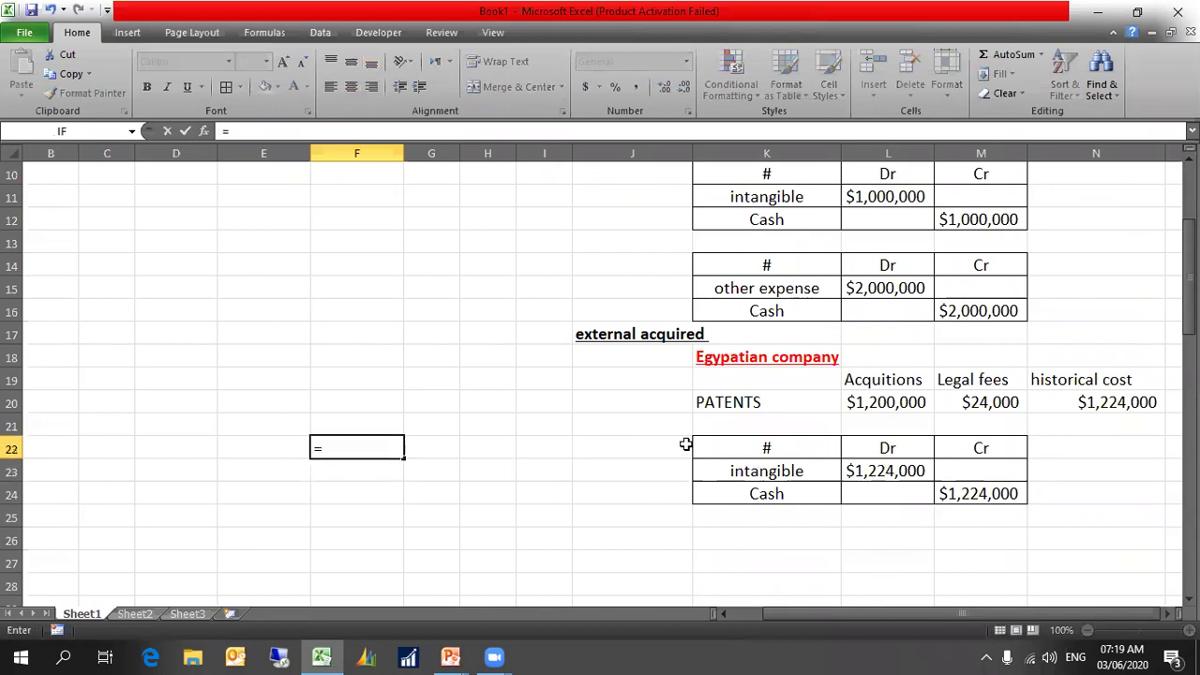
{"action": "left_click", "coordinate": [854, 467]}
{"action": "key", "text": "Return"}
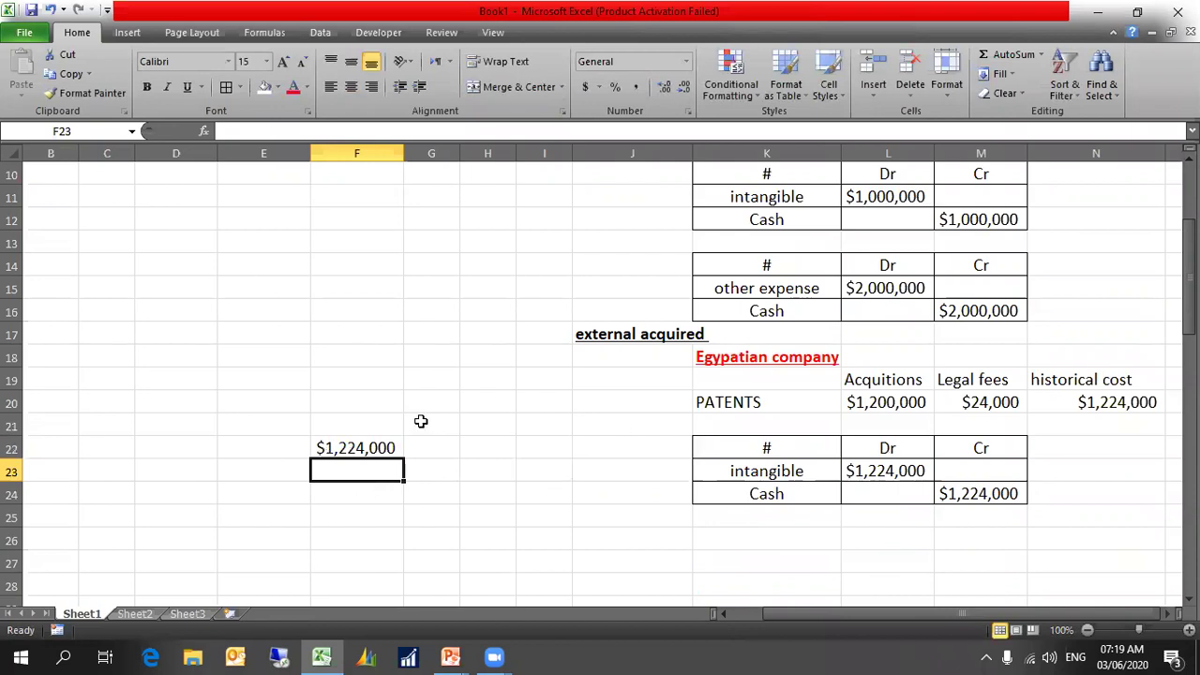
- Enter 5 in F23 and calculate the annual amortization in F24 by dividing F22 by F23
{"action": "type", "text": "5"}
{"action": "key", "text": "Return"}
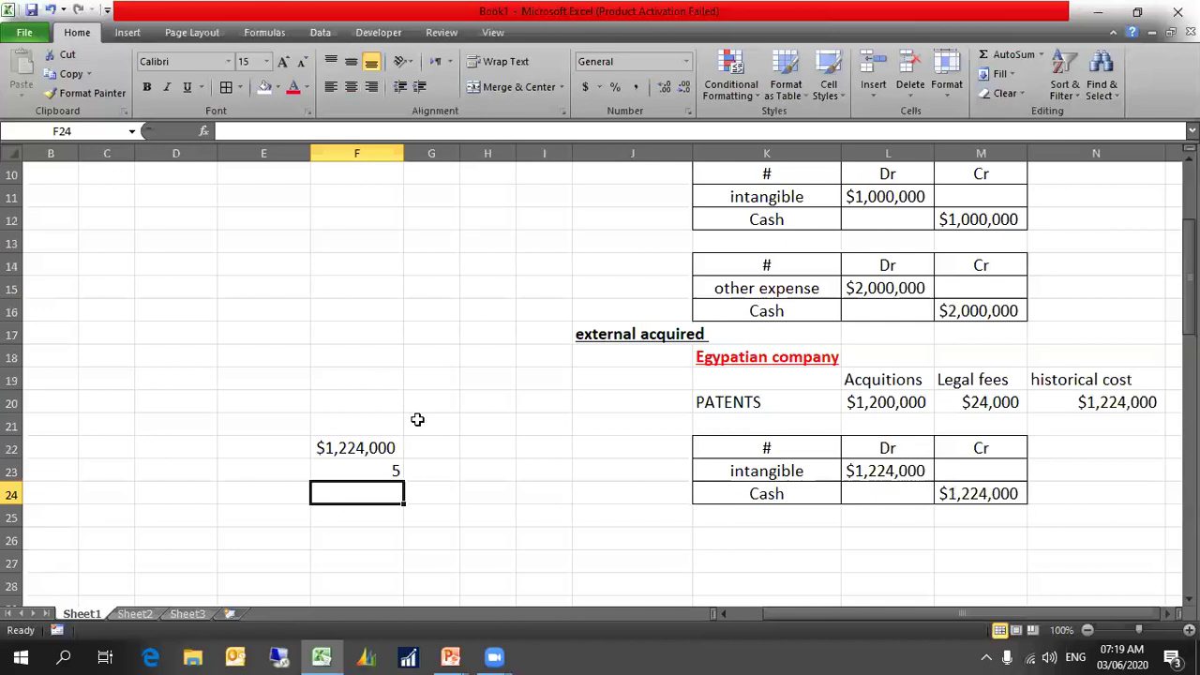
{"action": "type", "text": "="}
{"action": "left_click", "coordinate": [345, 447]}
{"action": "type", "text": "/"}
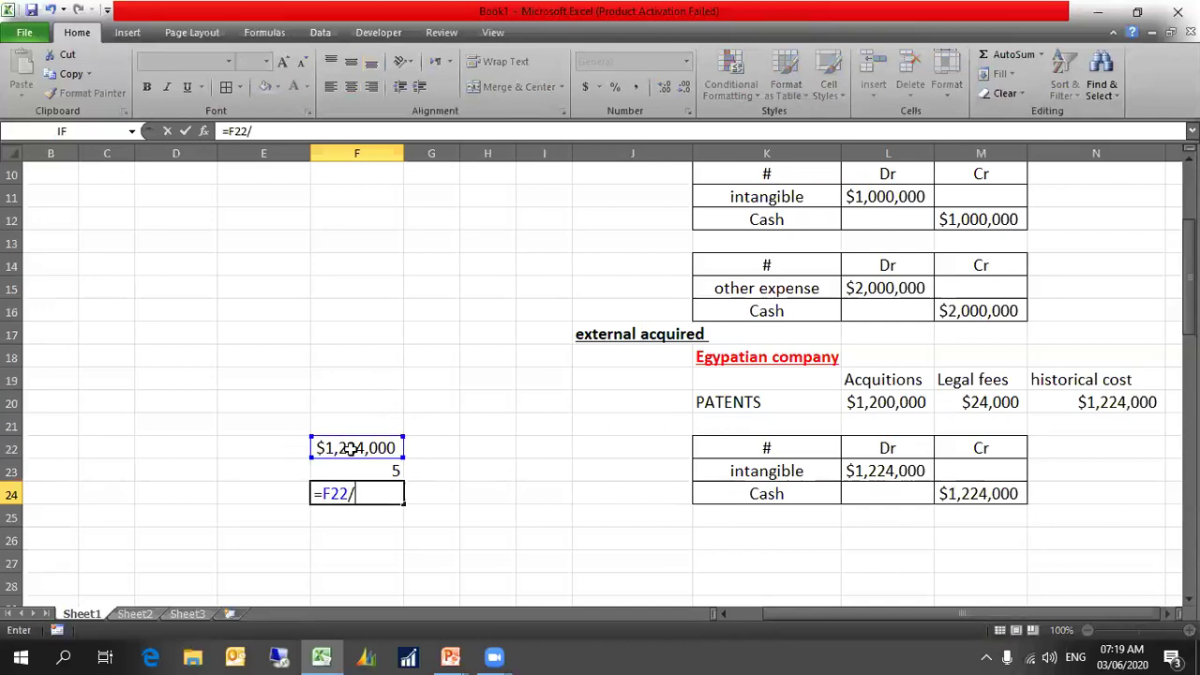
{"action": "left_click", "coordinate": [356, 469]}
{"action": "key", "text": "Return"}
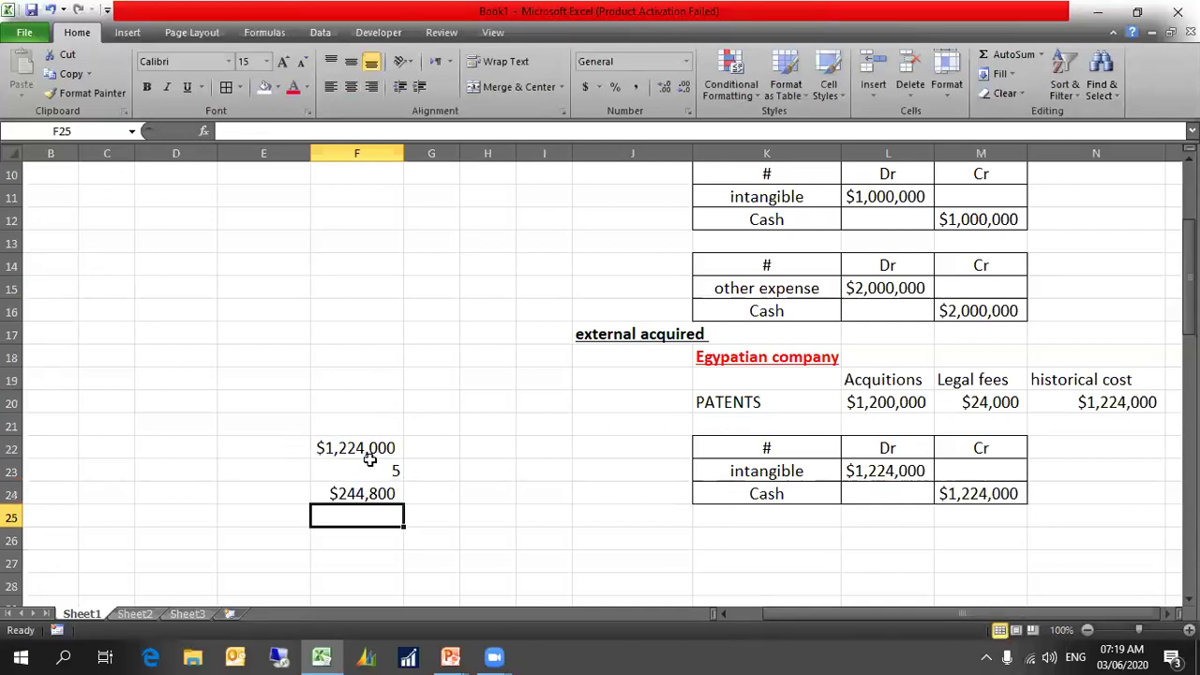
- Centre the contents of F22:F24 and put borders around all three cells
{"action": "left_click_drag", "start_coordinate": [367, 452], "coordinate": [359, 495]}
{"action": "left_click", "coordinate": [350, 86]}
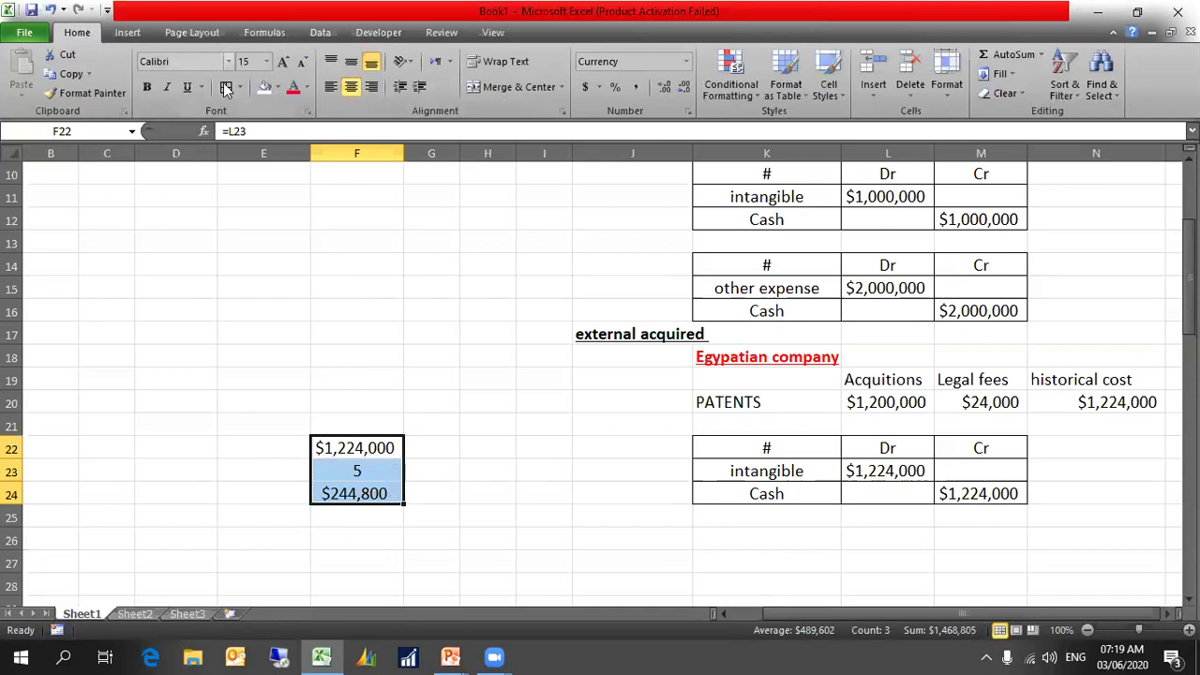
{"action": "left_click", "coordinate": [413, 558]}
- Copy the Egypatian company's intangible and cash journal entry table K22:M24 to the cells starting at E27
{"action": "scroll", "coordinate": [328, 475], "scroll_direction": "down", "scroll_amount": 2}
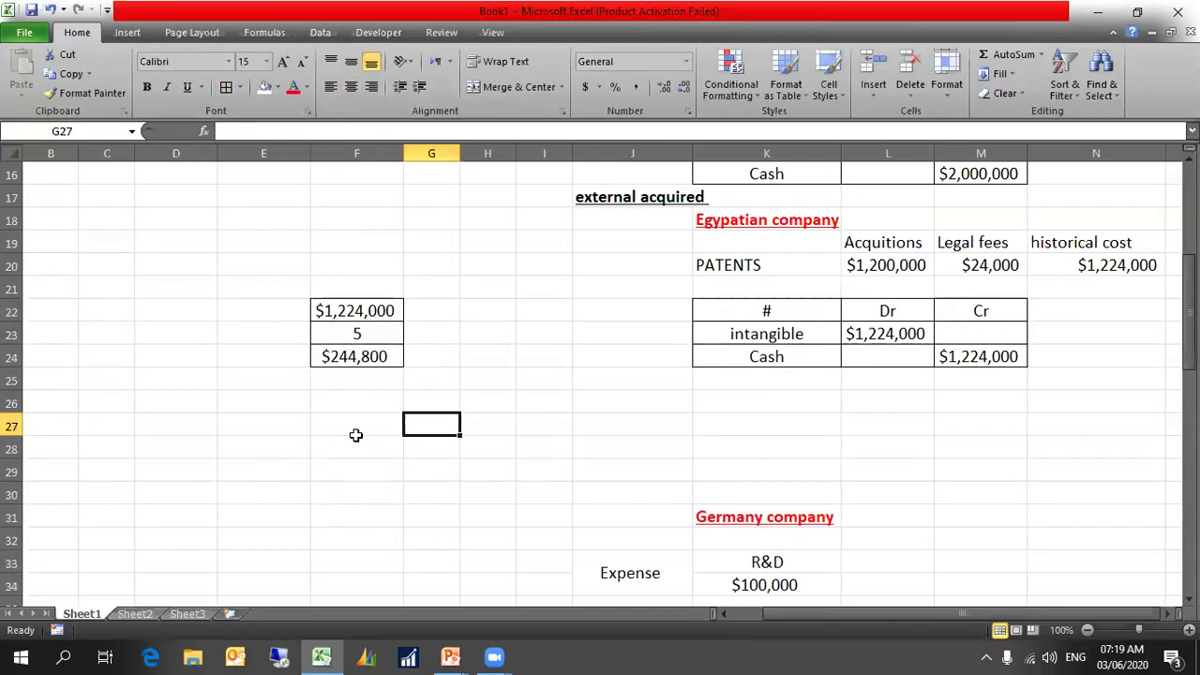
{"action": "left_click_drag", "start_coordinate": [778, 310], "coordinate": [958, 348]}
{"action": "key", "text": "ctrl+c"}
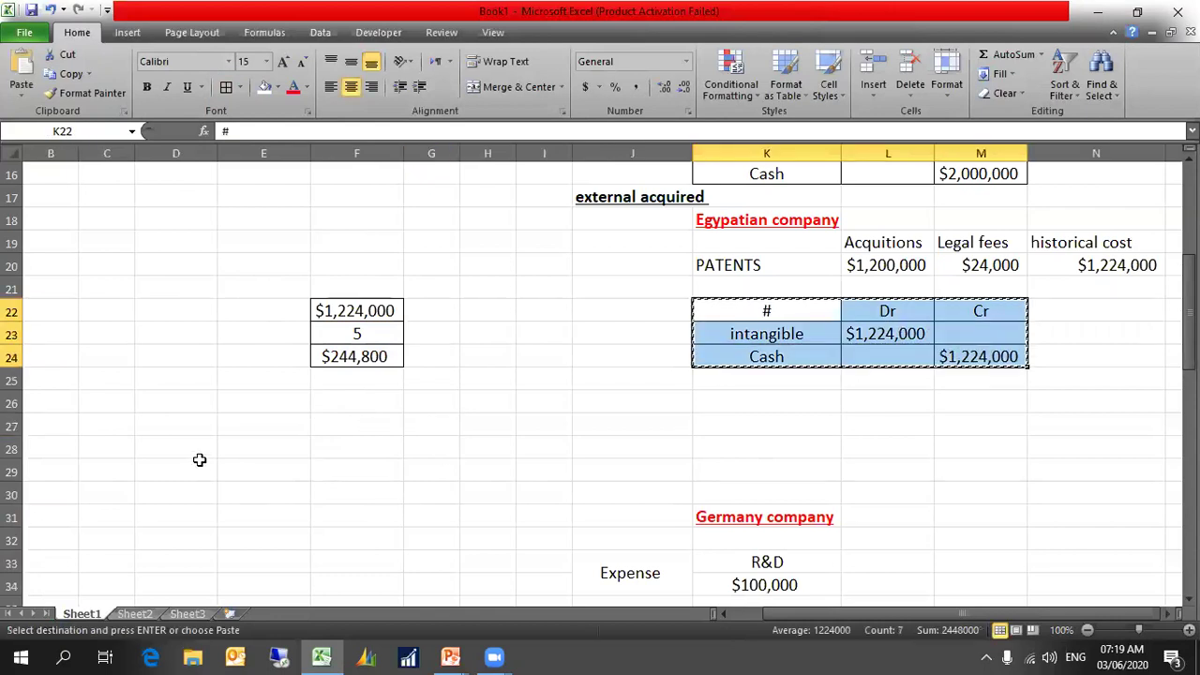
{"action": "left_click", "coordinate": [276, 429]}
{"action": "key", "text": "Return"}
- Change the debit account in E28 to "amoritization exp" and fit column E to the text
{"action": "left_click", "coordinate": [279, 446]}
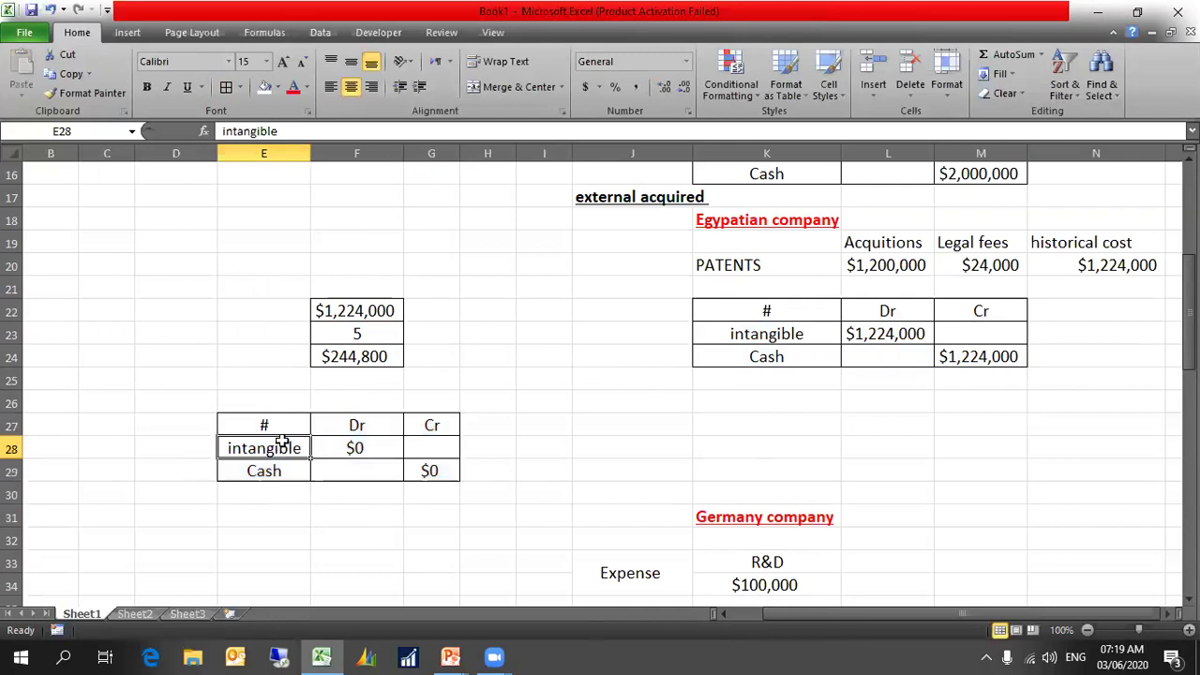
{"action": "type", "text": "amort"}
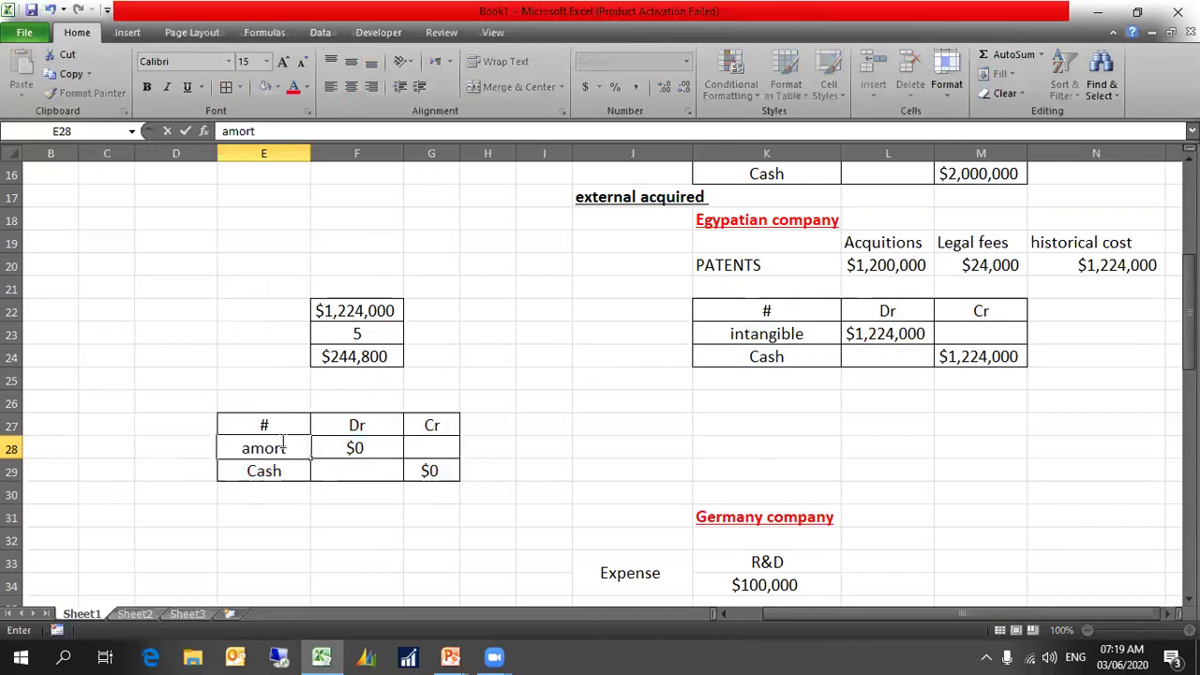
{"action": "key", "text": "BackSpace"}
{"action": "type", "text": "i"}
{"action": "key", "text": "BackSpace"}
{"action": "type", "text": "tization ex"}
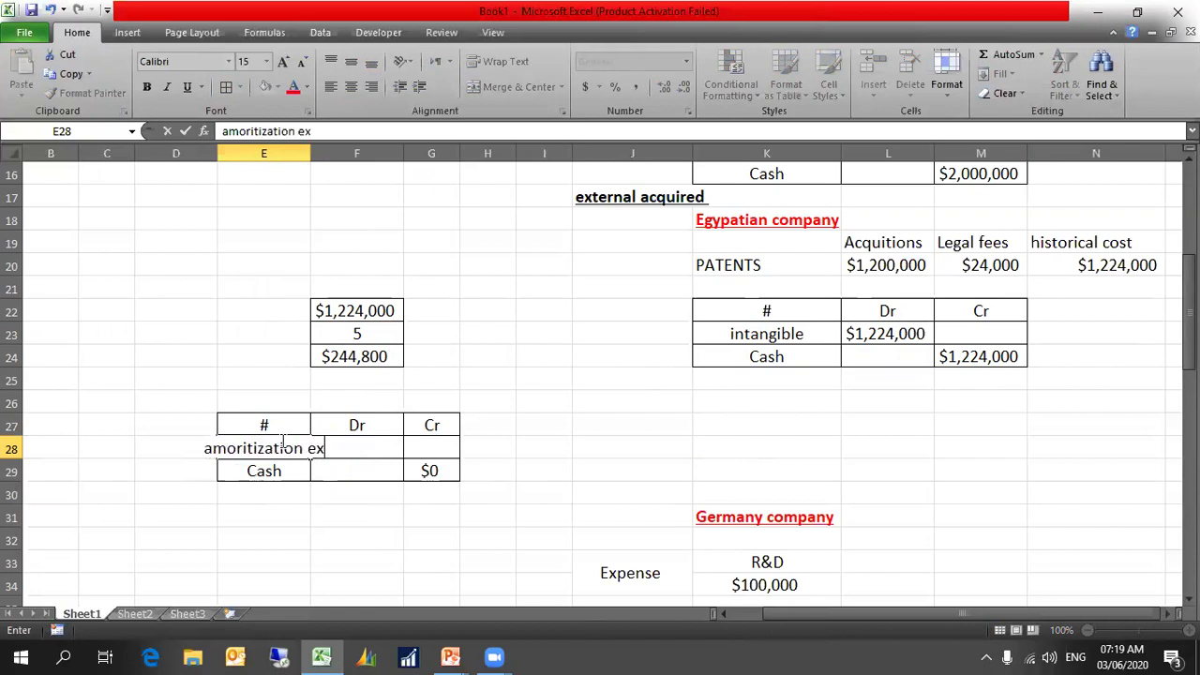
{"action": "type", "text": "p"}
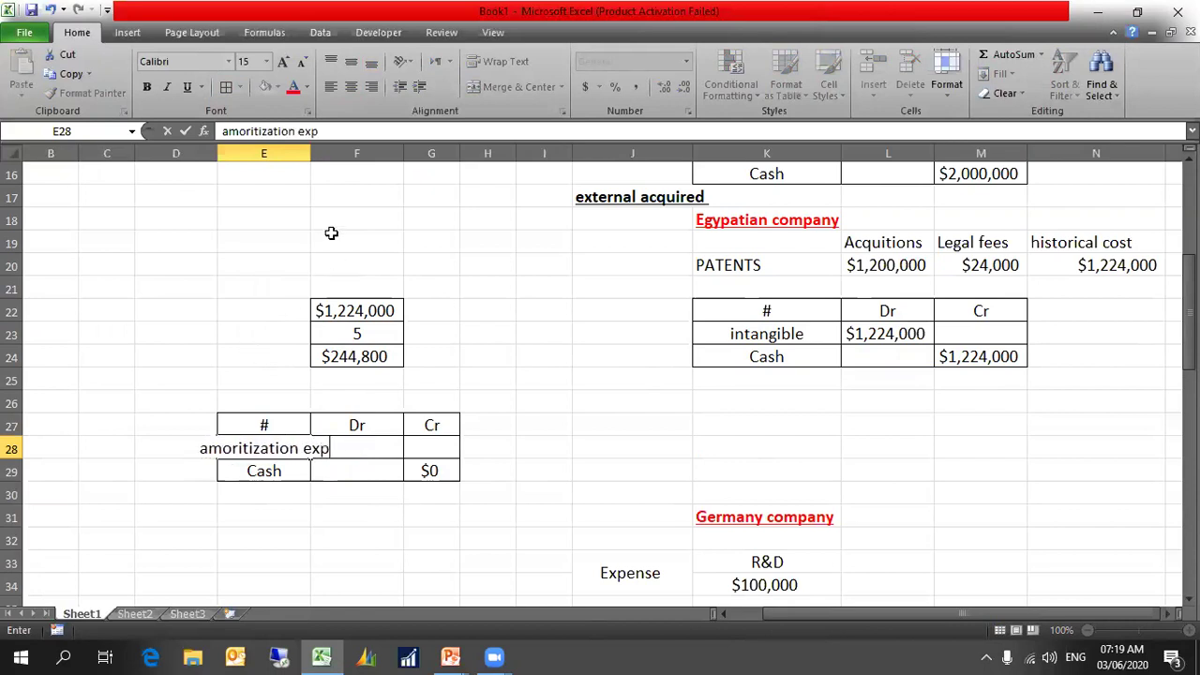
{"action": "double_click", "coordinate": [311, 152]}
- Link the debit amount in F28 to the annual amortization in F24 and widen column G to fit the credit amount
{"action": "left_click", "coordinate": [424, 455]}
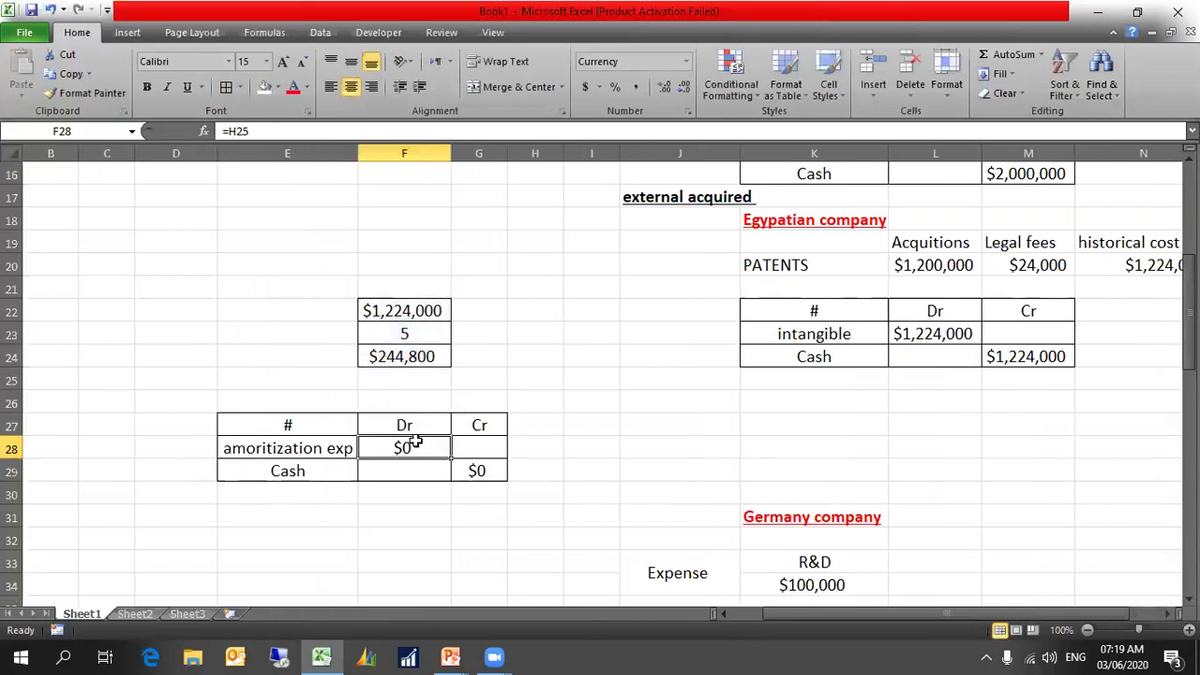
{"action": "type", "text": "="}
{"action": "left_click", "coordinate": [389, 355]}
{"action": "type", "text": "'"}
{"action": "key", "text": "Return"}
{"action": "key", "text": "Return"}
{"action": "type", "text": "="}
{"action": "key", "text": "BackSpace"}
{"action": "left_click", "coordinate": [411, 358]}
{"action": "key", "text": "Return"}
{"action": "left_click", "coordinate": [480, 471]}
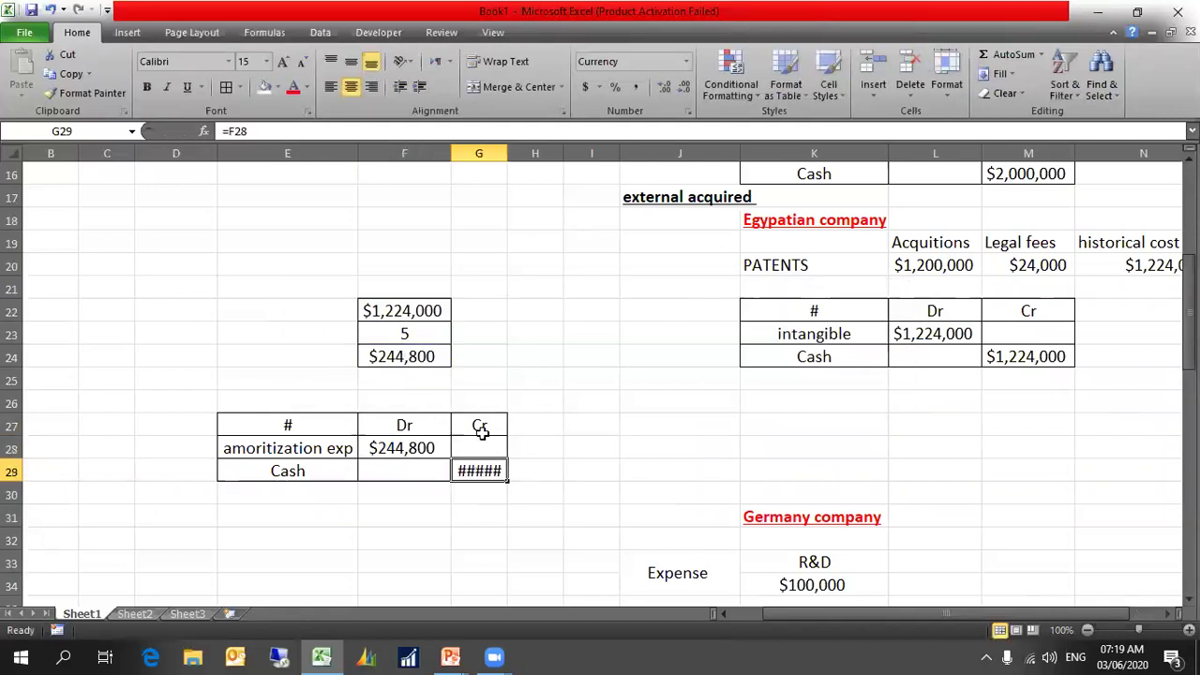
{"action": "left_click_drag", "start_coordinate": [507, 153], "coordinate": [529, 153]}
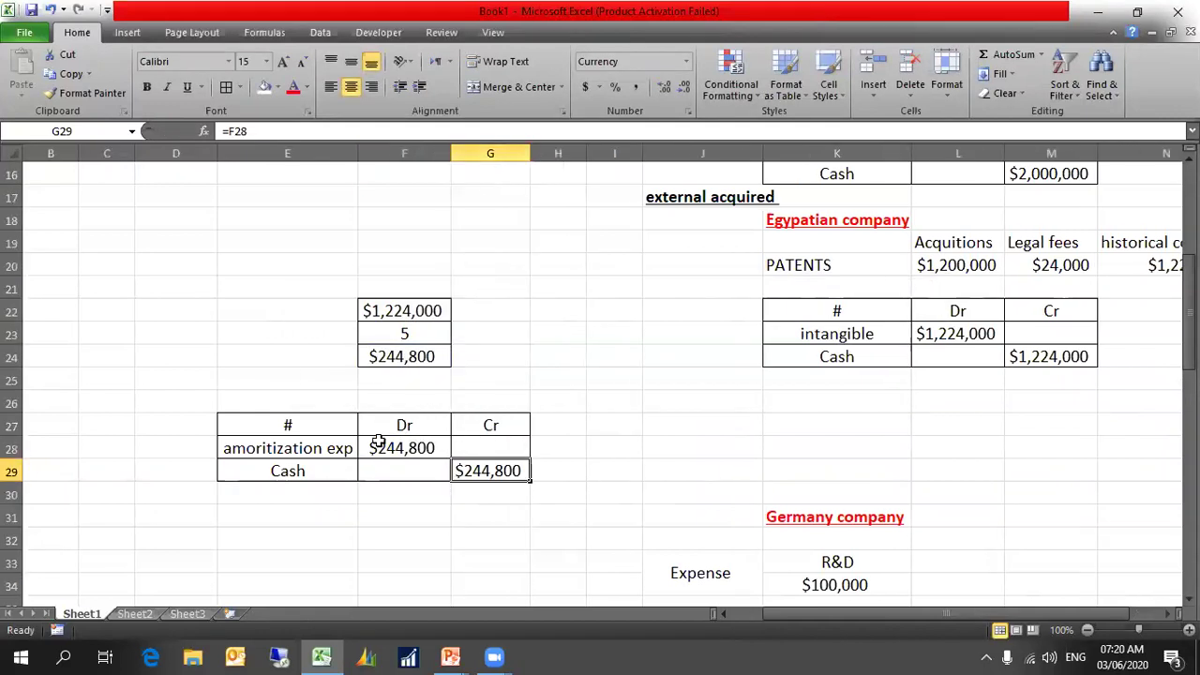
- Change the credit account in E29 to "accumlated amotization" and fit column E to the text
{"action": "left_click", "coordinate": [329, 466]}
{"action": "type", "text": "accumlated dep"}
{"action": "key", "text": "BackSpace"}
{"action": "key", "text": "BackSpace"}
{"action": "key", "text": "BackSpace"}
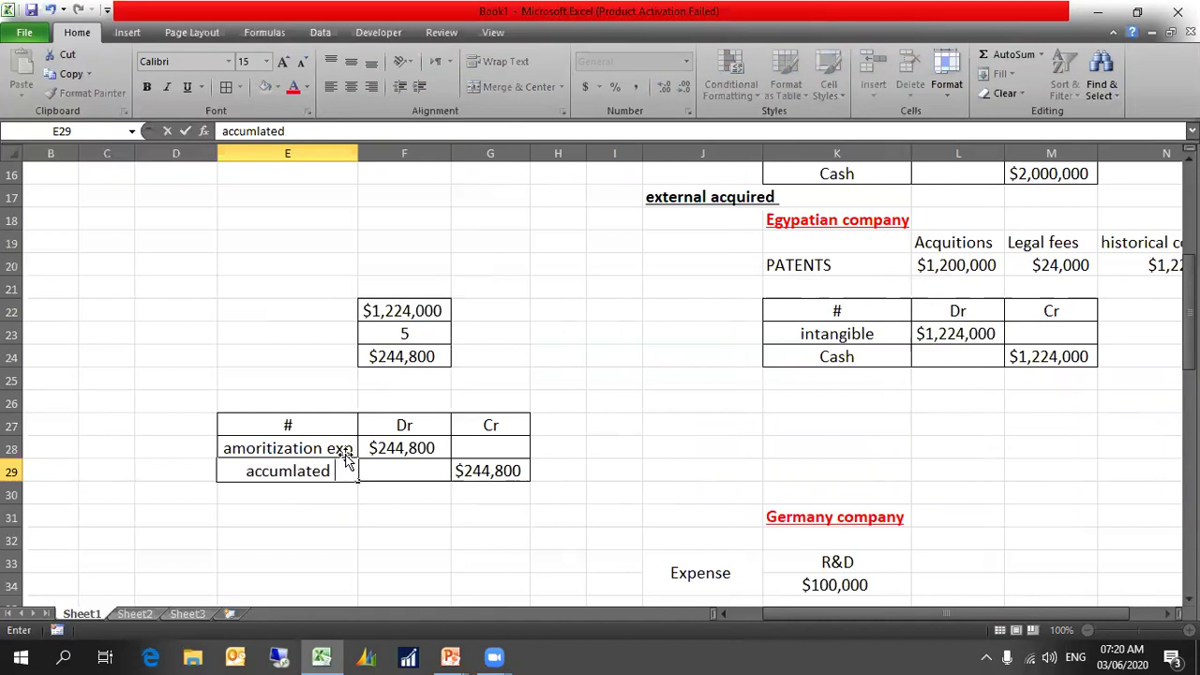
{"action": "type", "text": "amotizat"}
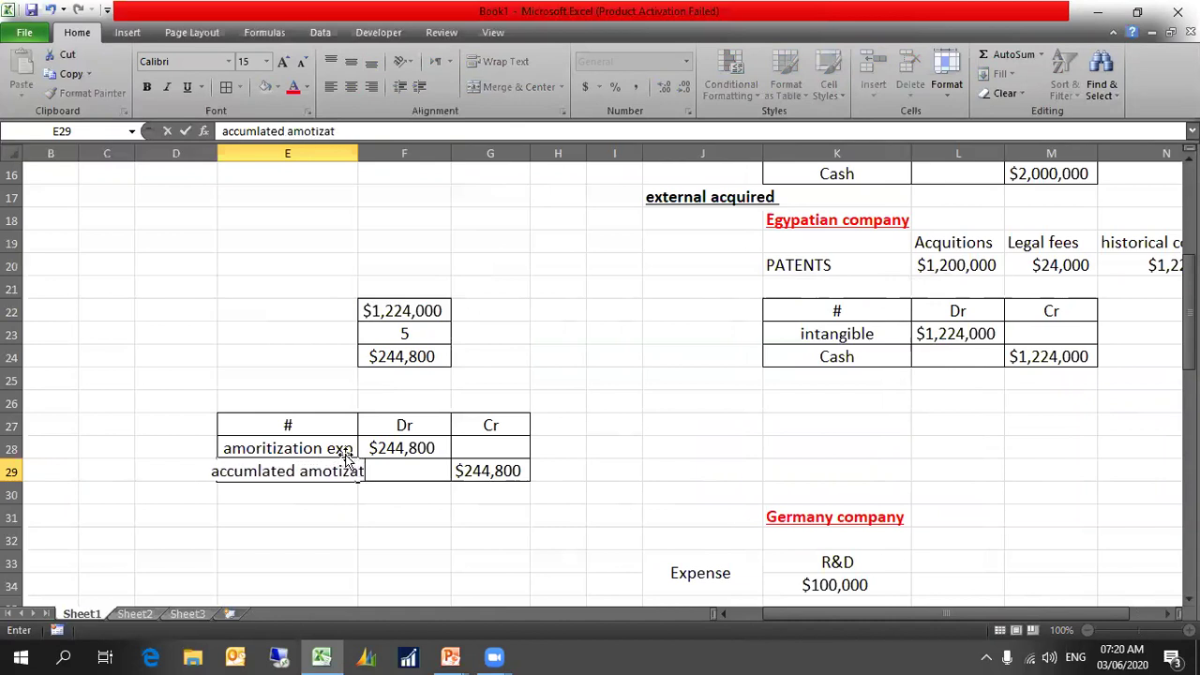
{"action": "type", "text": "ion"}
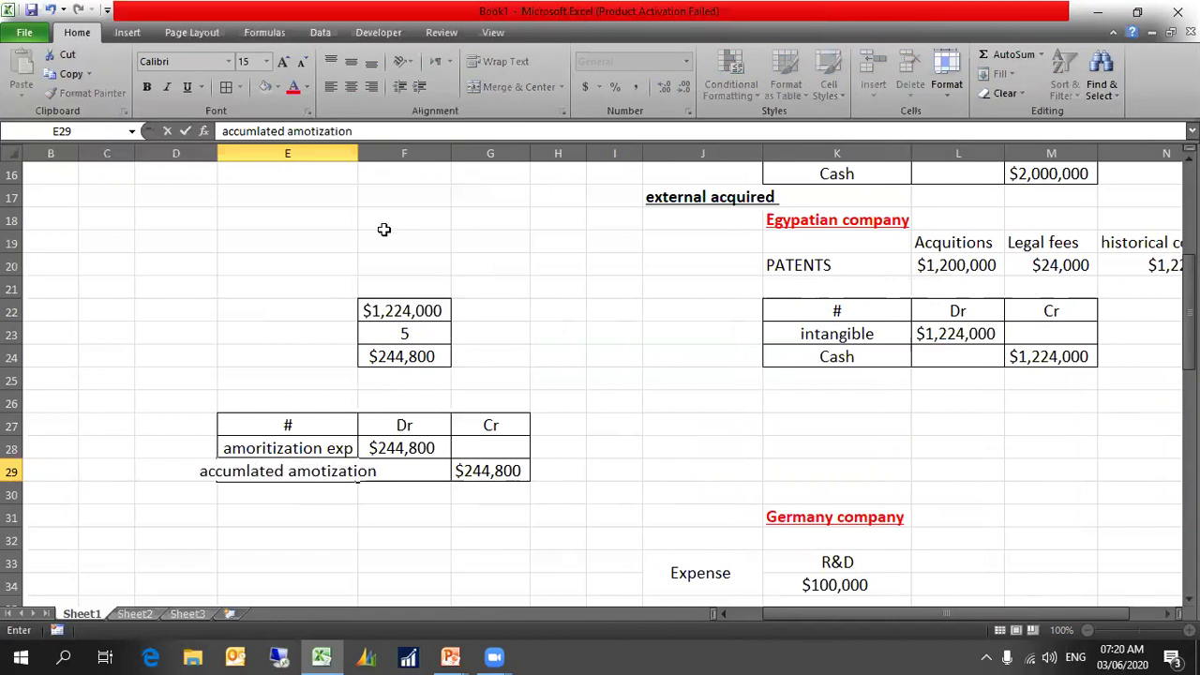
{"action": "double_click", "coordinate": [357, 152]}
{"action": "left_click", "coordinate": [375, 514]}
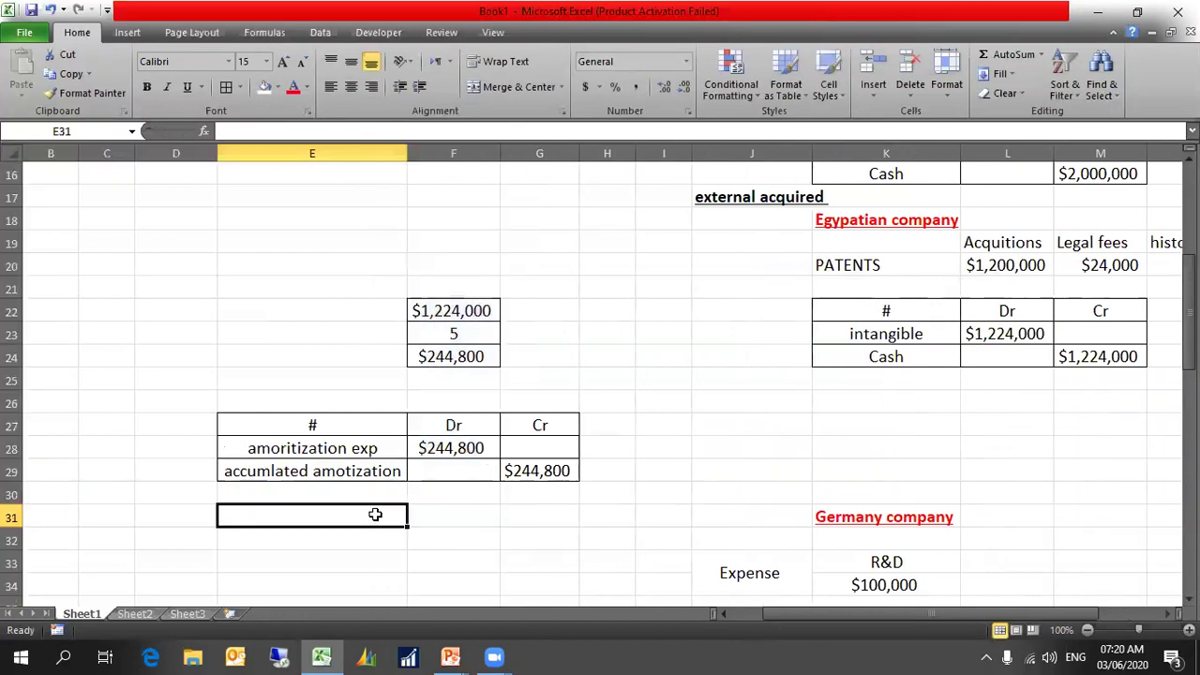
{"action": "scroll", "coordinate": [420, 378], "scroll_direction": "down", "scroll_amount": 1}
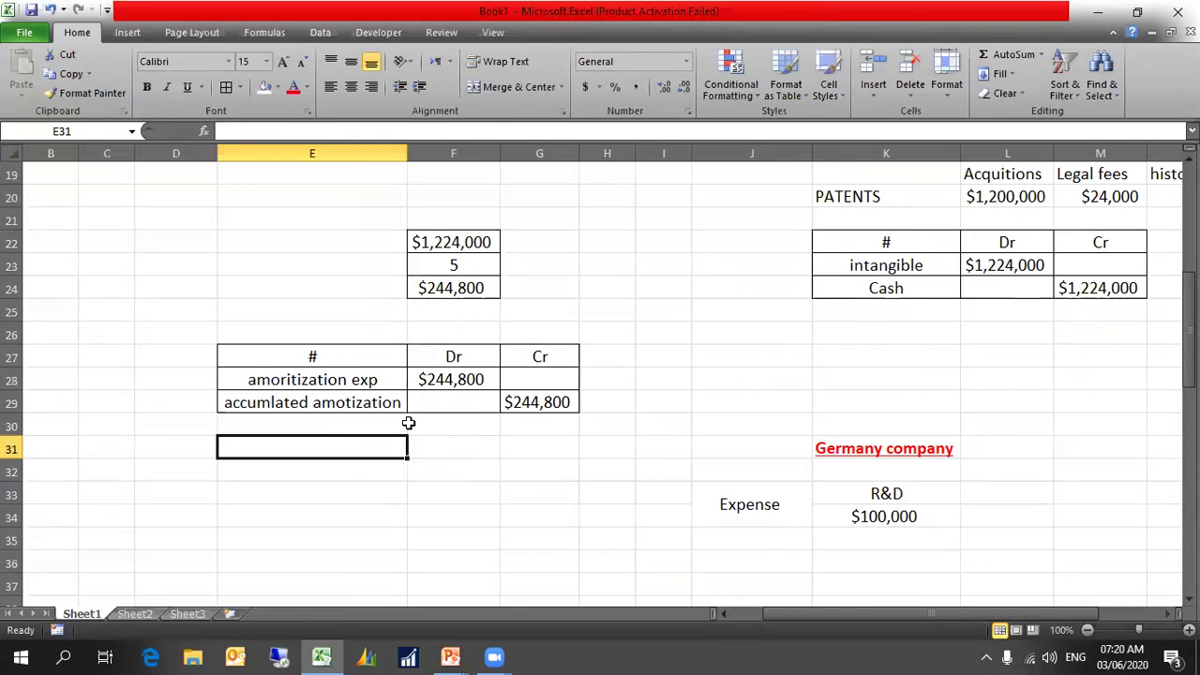
{"action": "type", "text": "h"}
{"action": "key", "text": "BackSpace"}
{"action": "key", "text": "BackSpace"}
{"action": "key", "text": "BackSpace"}
{"action": "key", "text": "BackSpace"}
{"action": "key", "text": "Escape"}
- Enter the label "historical cost" in E33 and link F33 to the cost in F22
{"action": "key", "text": "Down"}
{"action": "key", "text": "Down"}
{"action": "type", "text": "h"}
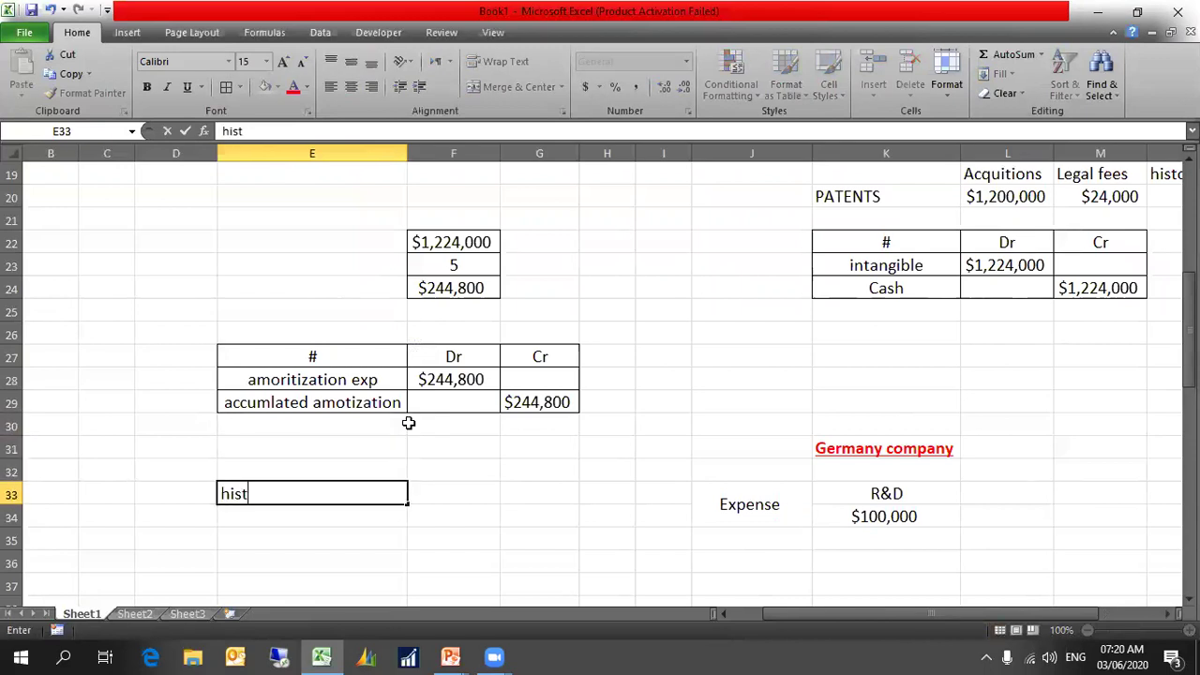
{"action": "type", "text": "istorica"}
{"action": "key", "text": "BackSpace"}
{"action": "type", "text": "cati"}
{"action": "type", "text": "s"}
{"action": "type", "text": "ost"}
{"action": "key", "text": "Tab"}
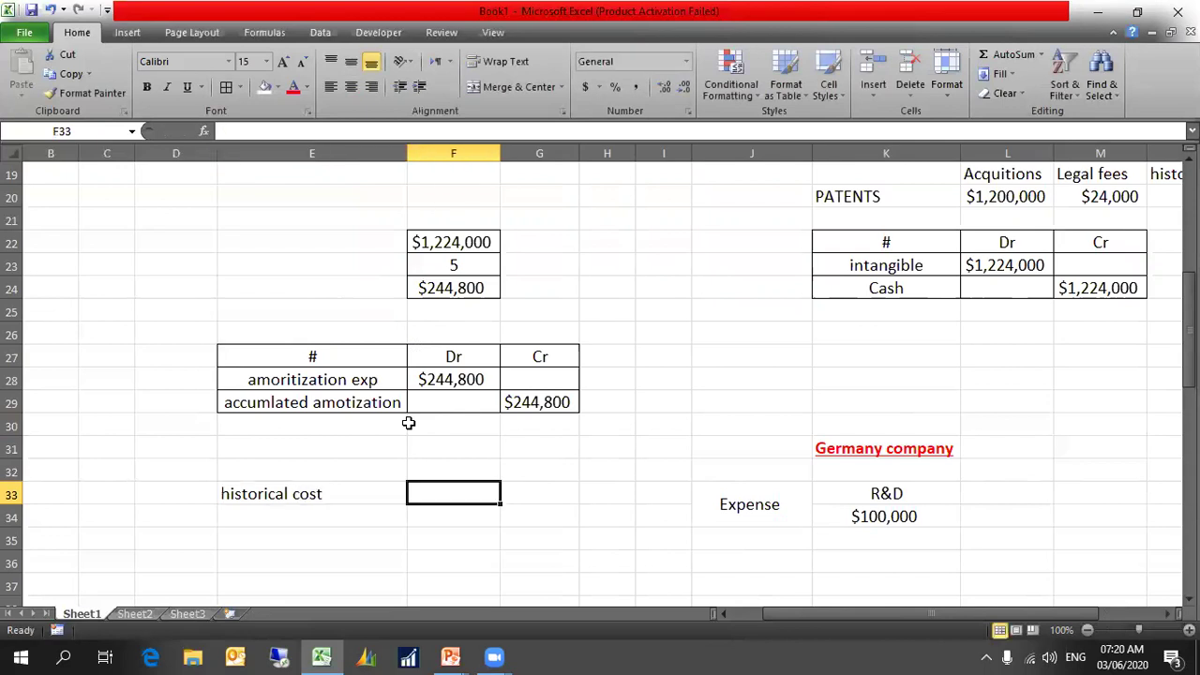
{"action": "type", "text": "="}
{"action": "left_click", "coordinate": [474, 240]}
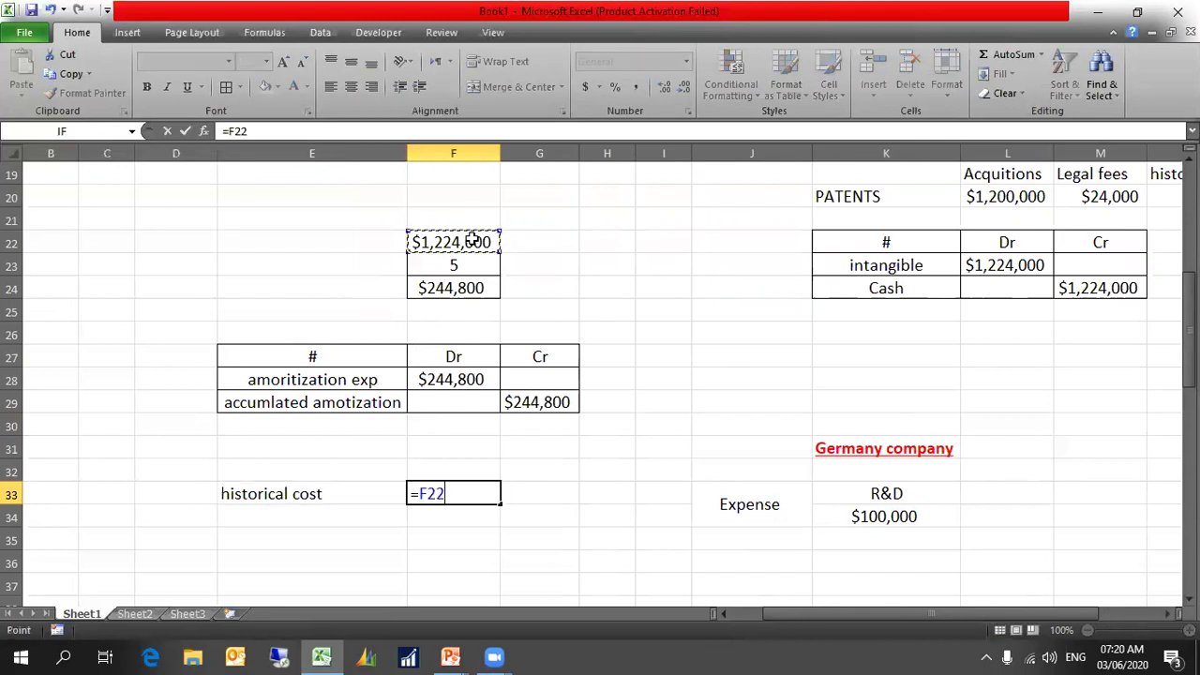
{"action": "key", "text": "Return"}
- Link E34 to the "accumlated amotization" label in E29 and F34 to its credit amount in G29
{"action": "left_click", "coordinate": [309, 512]}
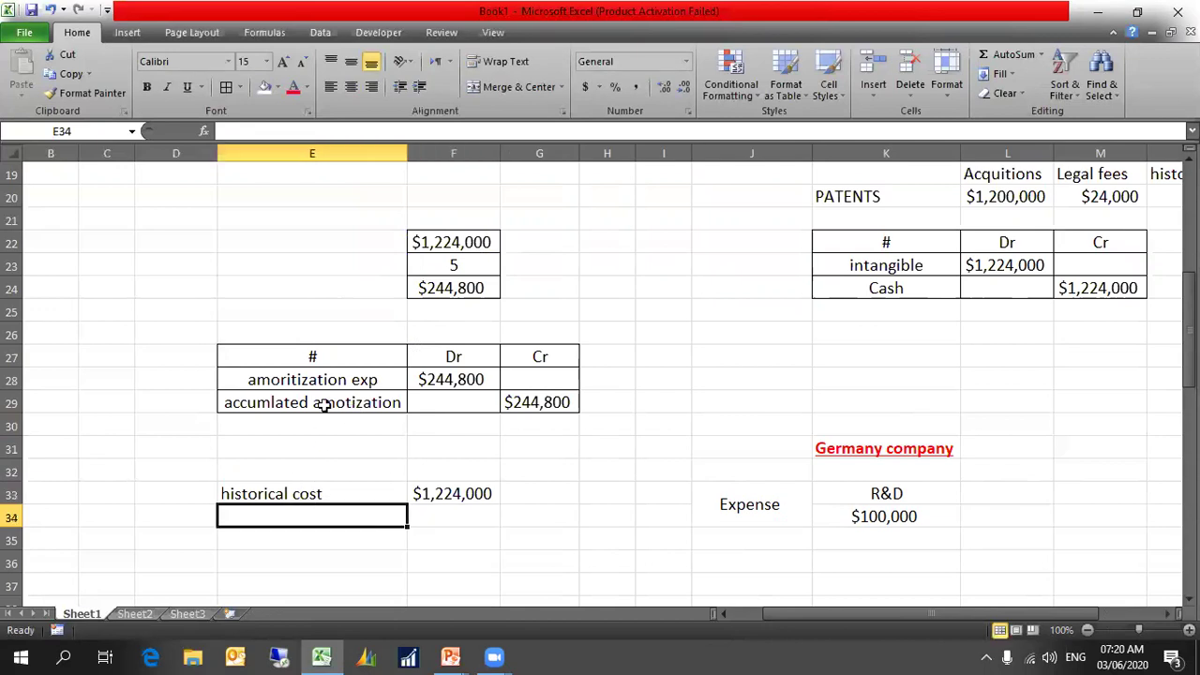
{"action": "type", "text": "a"}
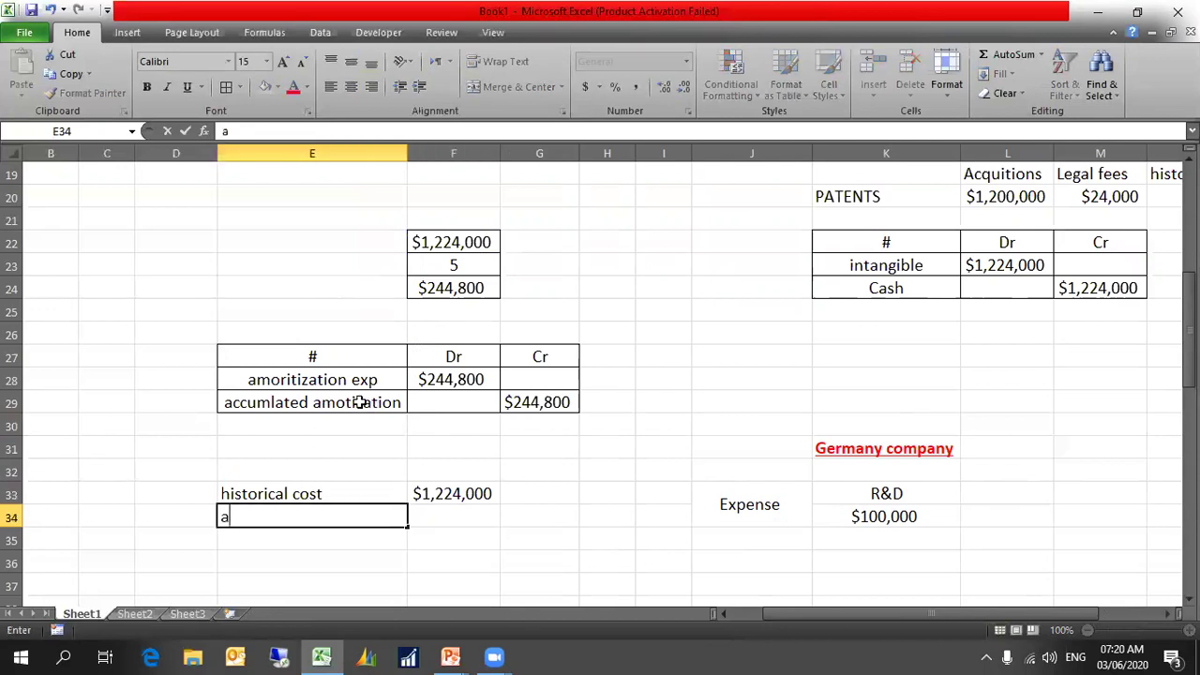
{"action": "type", "text": "="}
{"action": "left_click", "coordinate": [359, 401]}
{"action": "key", "text": "Return"}
{"action": "left_click", "coordinate": [465, 511]}
{"action": "type", "text": "="}
{"action": "left_click", "coordinate": [517, 405]}
{"action": "key", "text": "Return"}
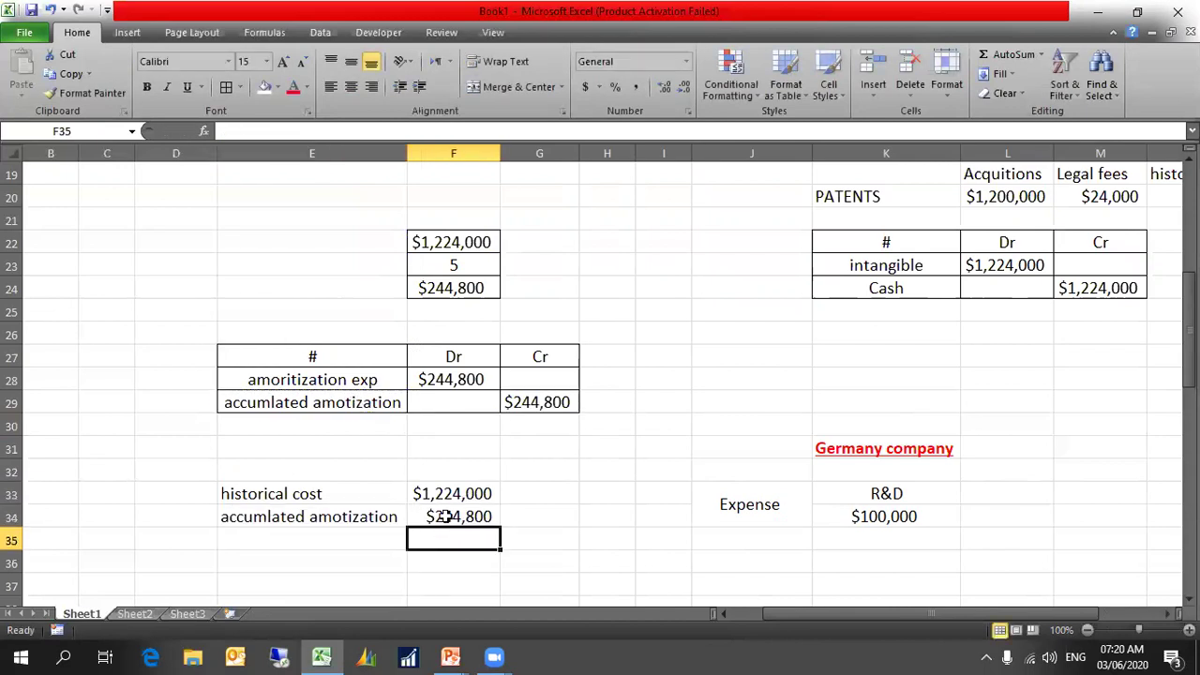
- Enter the label "Carrying" in E35 below the accumulated amortization line
{"action": "left_click", "coordinate": [375, 542]}
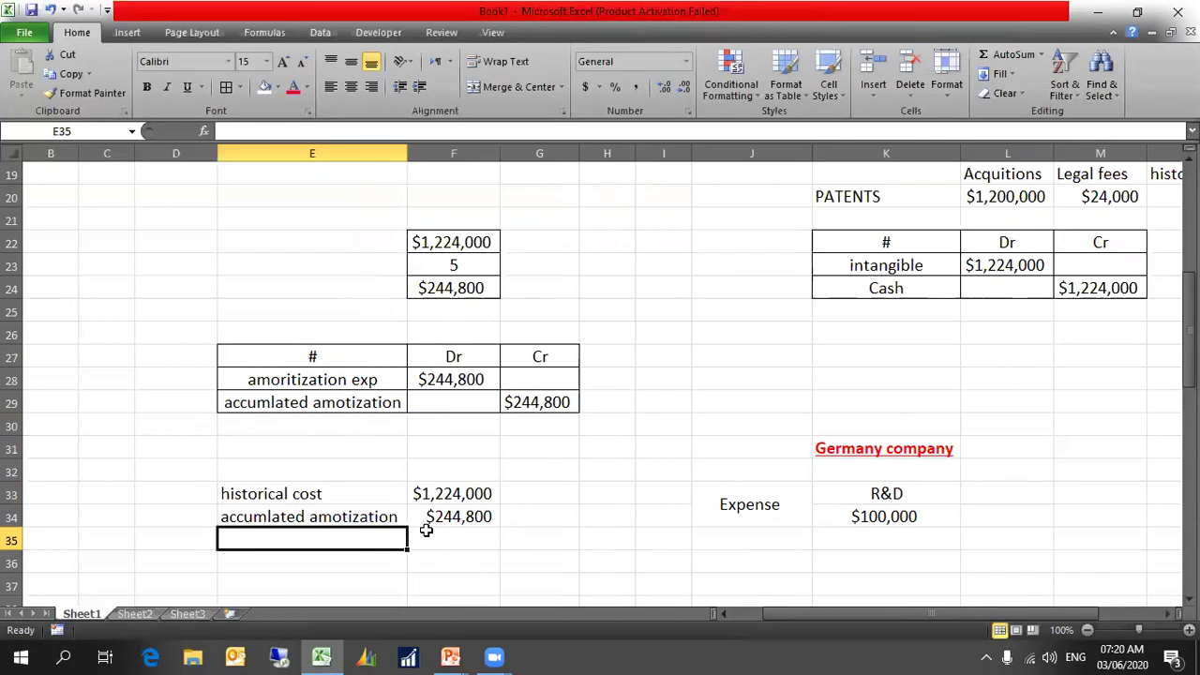
{"action": "type", "text": "Ca"}
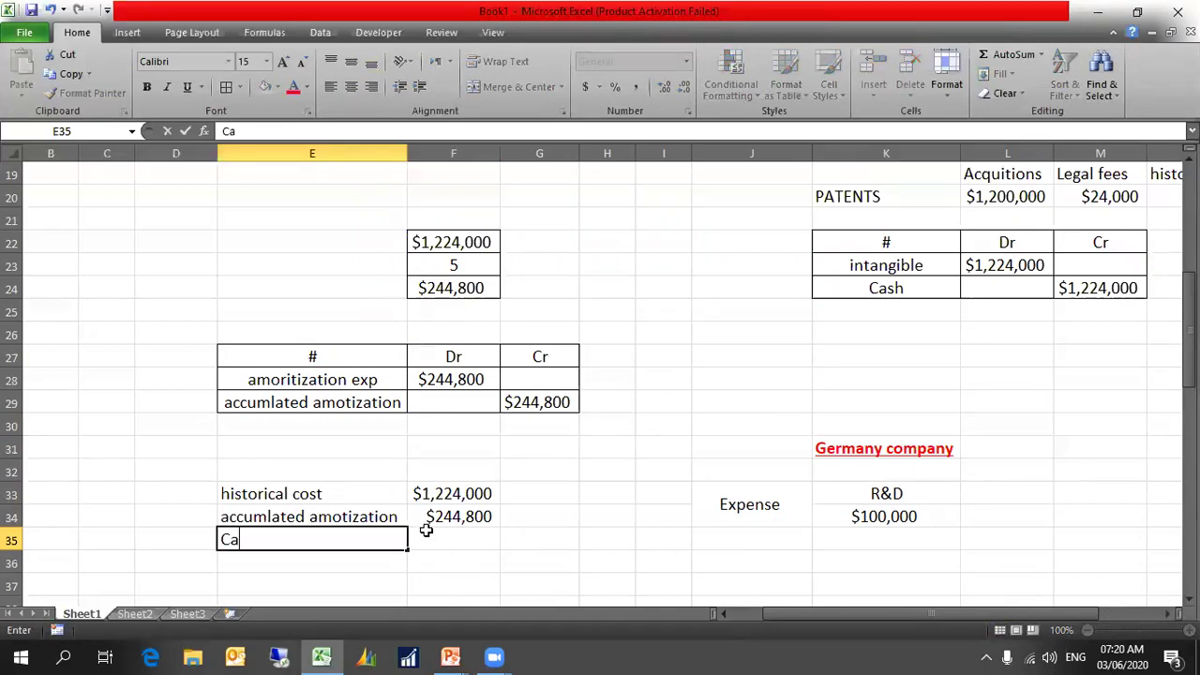
{"action": "type", "text": "rrying"}
{"action": "key", "text": "Tab"}
{"action": "type", "text": "="}
{"action": "key", "text": "Up"}
{"action": "key", "text": "Up"}
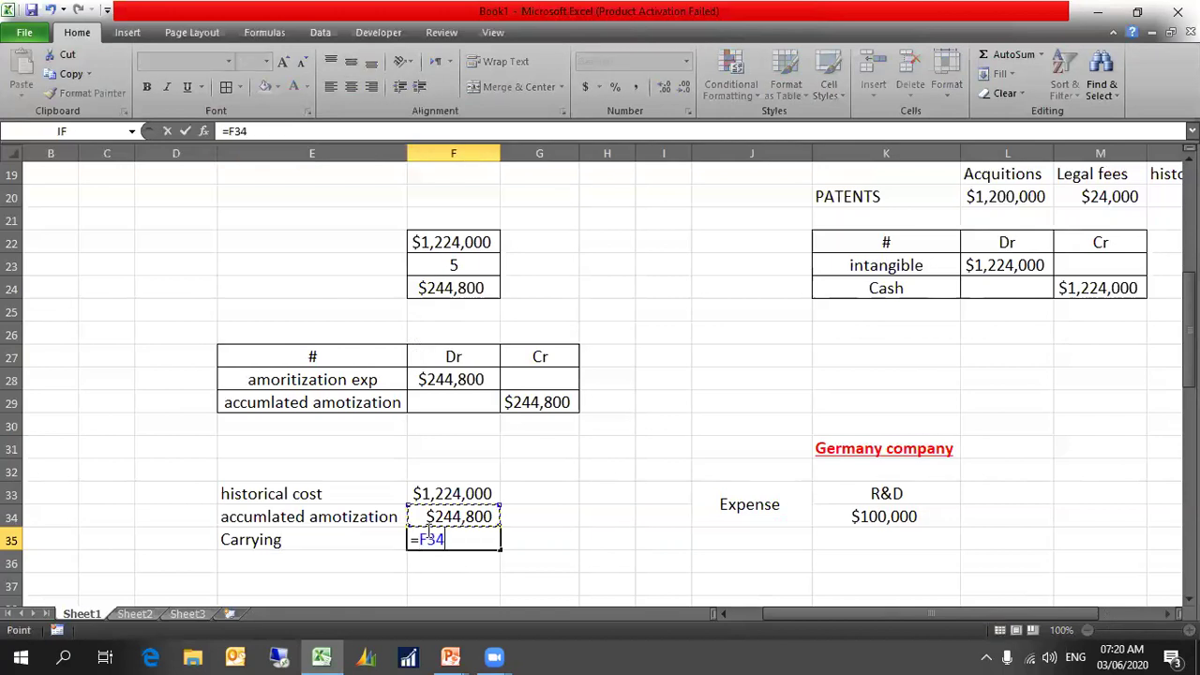
{"action": "key", "text": "Right"}
{"action": "type", "text": "-"}
{"action": "key", "text": "Left"}
{"action": "key", "text": "Right"}
{"action": "key", "text": "Up"}
{"action": "key", "text": "Escape"}
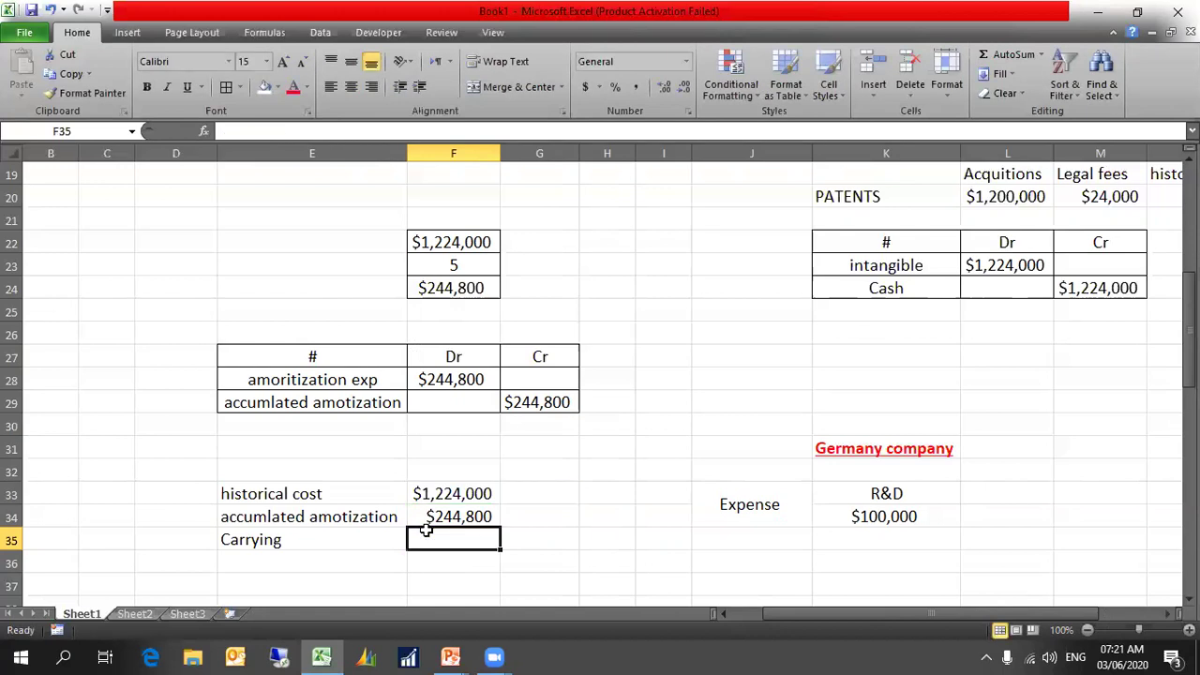
- Calculate the carrying amount in F35 by subtracting the accumulated amortization in F34 from the historical cost in F33
{"action": "type", "text": "="}
{"action": "key", "text": "Up"}
{"action": "key", "text": "Up"}
{"action": "type", "text": "-"}
{"action": "key", "text": "Up"}
{"action": "key", "text": "Return"}
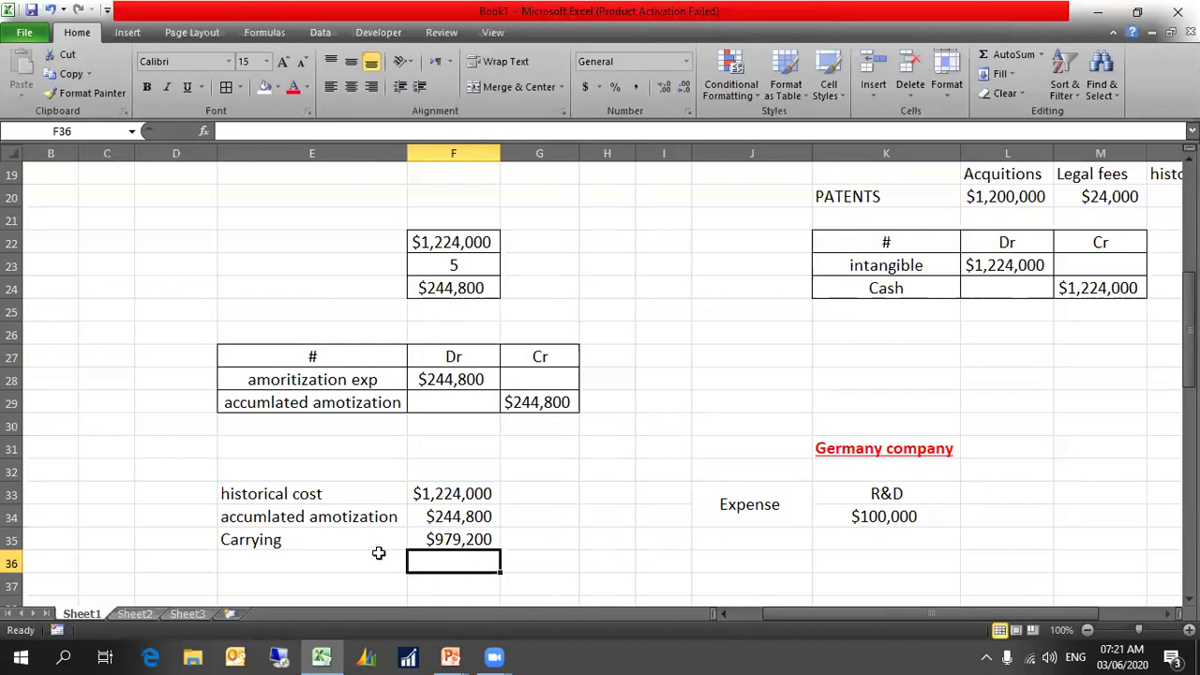
- Replace the label in E35 beside the carrying amount with "intangible assets"
{"action": "left_click_drag", "start_coordinate": [352, 542], "coordinate": [409, 535]}
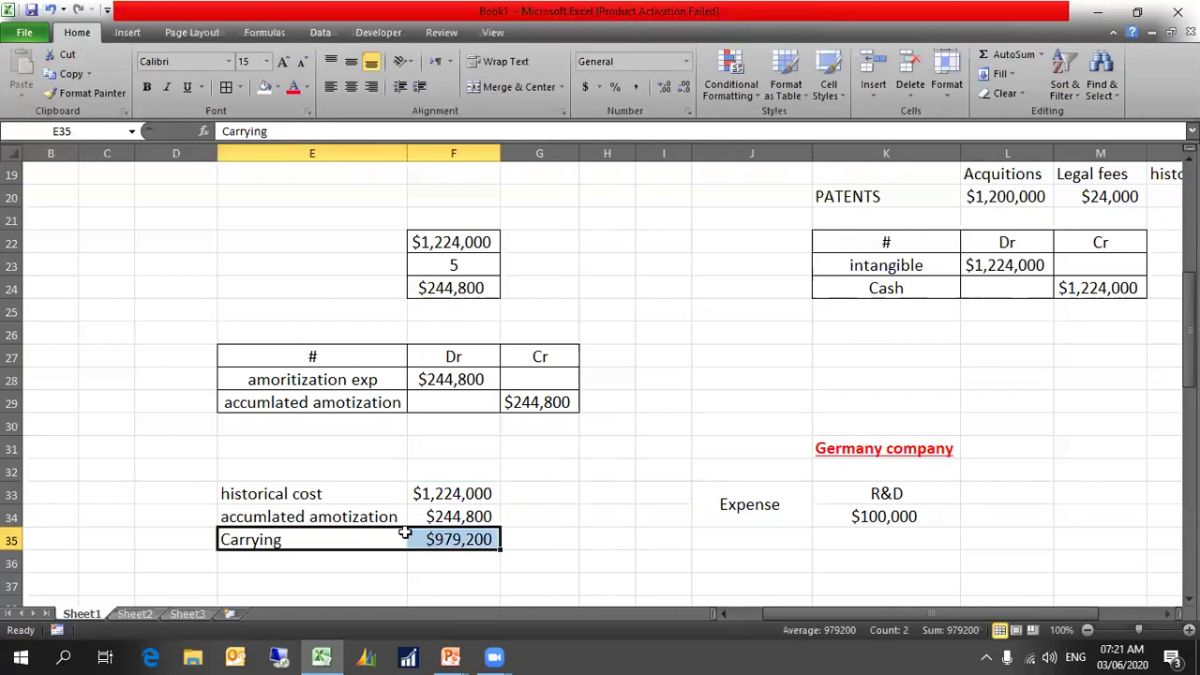
{"action": "left_click", "coordinate": [355, 537]}
{"action": "type", "text": "inta"}
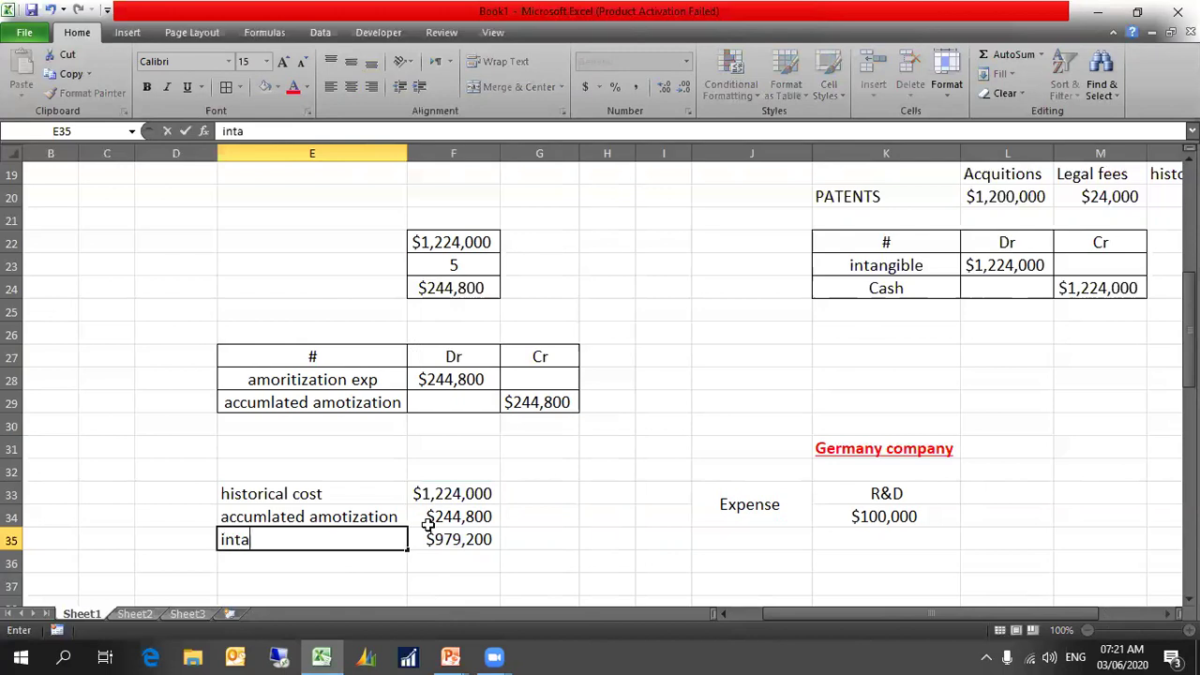
{"action": "type", "text": "ngible assets"}
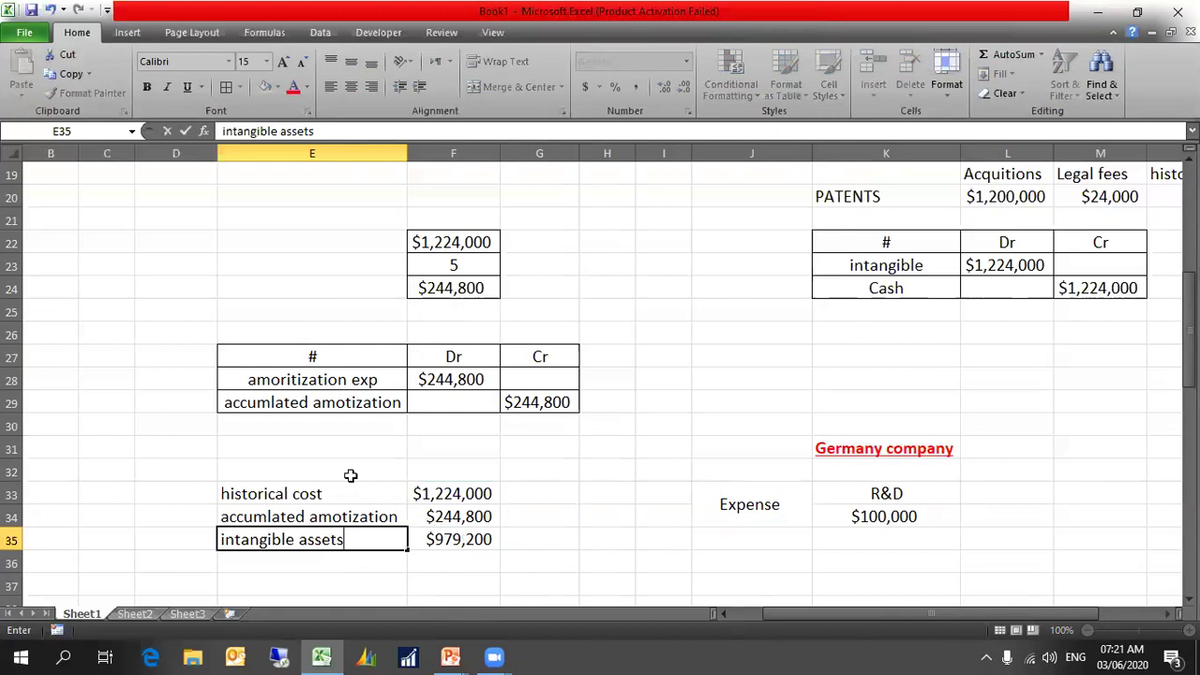
- Merge and center E32:F32 above the carrying amount calculation and enter the heading "balance sheet 31/12/2020"
{"action": "left_click_drag", "start_coordinate": [349, 475], "coordinate": [375, 460]}
{"action": "left_click", "coordinate": [506, 86]}
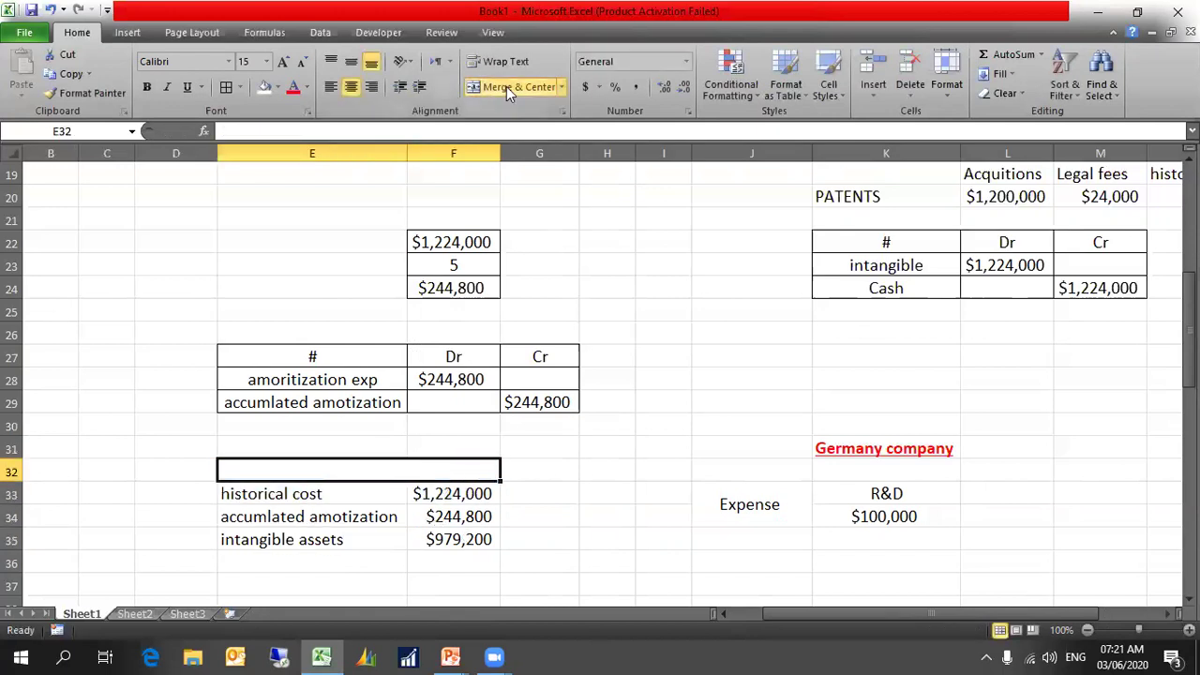
{"action": "type", "text": "balance s"}
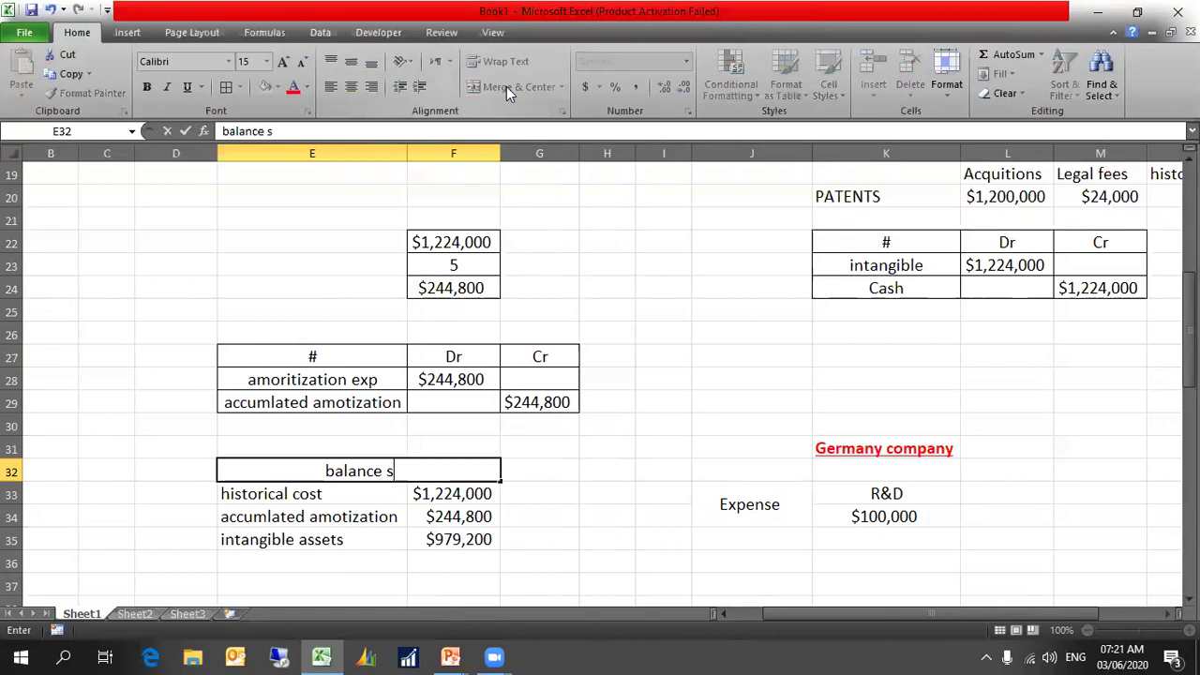
{"action": "type", "text": "heet 31"}
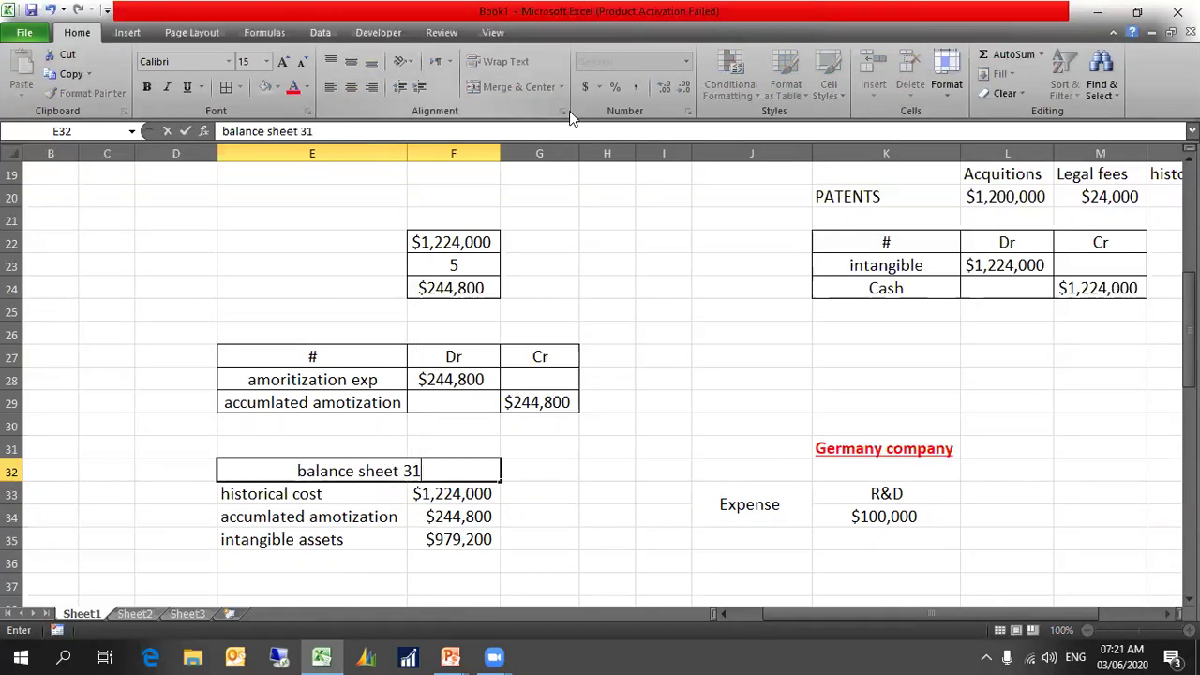
{"action": "type", "text": "/12/2020"}
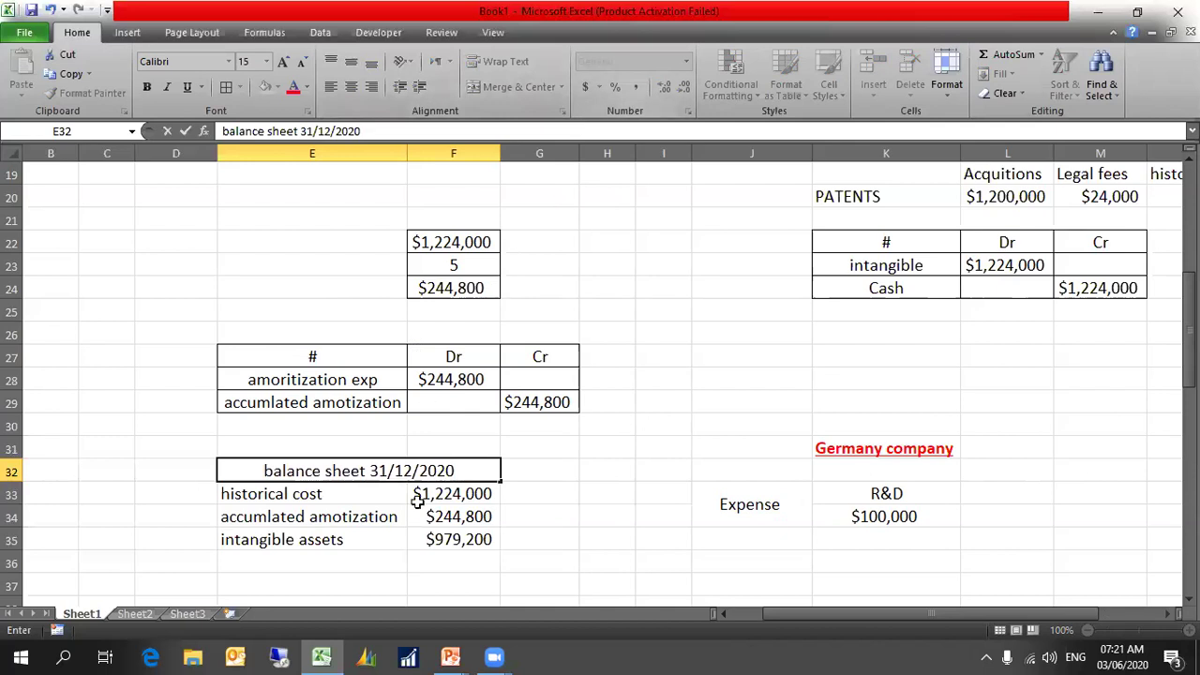
- Center the balance sheet block E32:F35 and add borders to all its cells
{"action": "left_click_drag", "start_coordinate": [455, 539], "coordinate": [347, 469]}
{"action": "left_click", "coordinate": [350, 87]}
{"action": "left_click", "coordinate": [228, 87]}
{"action": "scroll", "coordinate": [488, 413], "scroll_direction": "down", "scroll_amount": 2}
{"action": "left_click", "coordinate": [525, 486]}
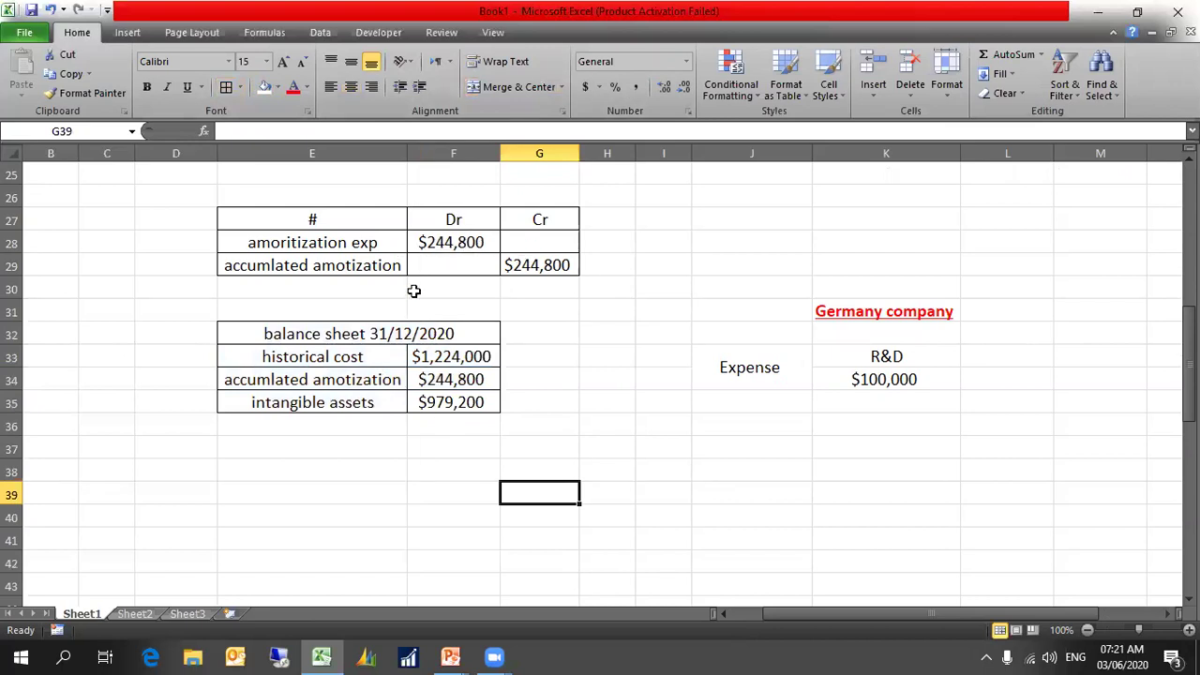
- Enter the heading "income statement" in E37 and merge and center it across E37:F37
{"action": "left_click", "coordinate": [392, 442]}
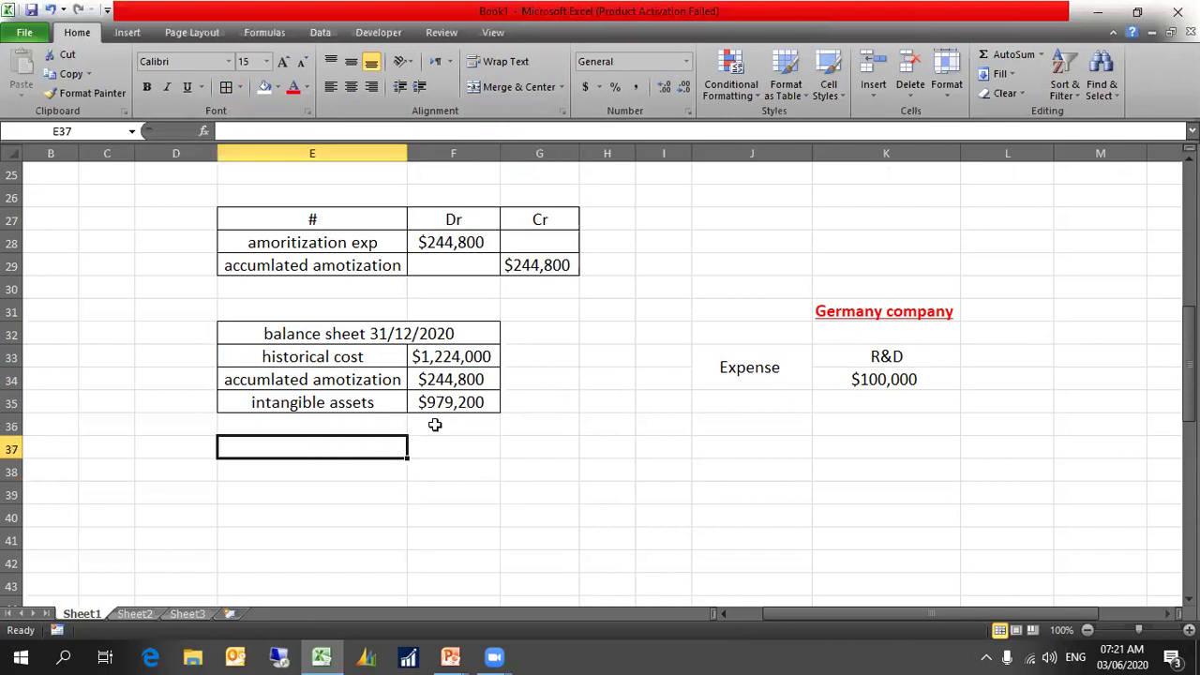
{"action": "type", "text": "income statement"}
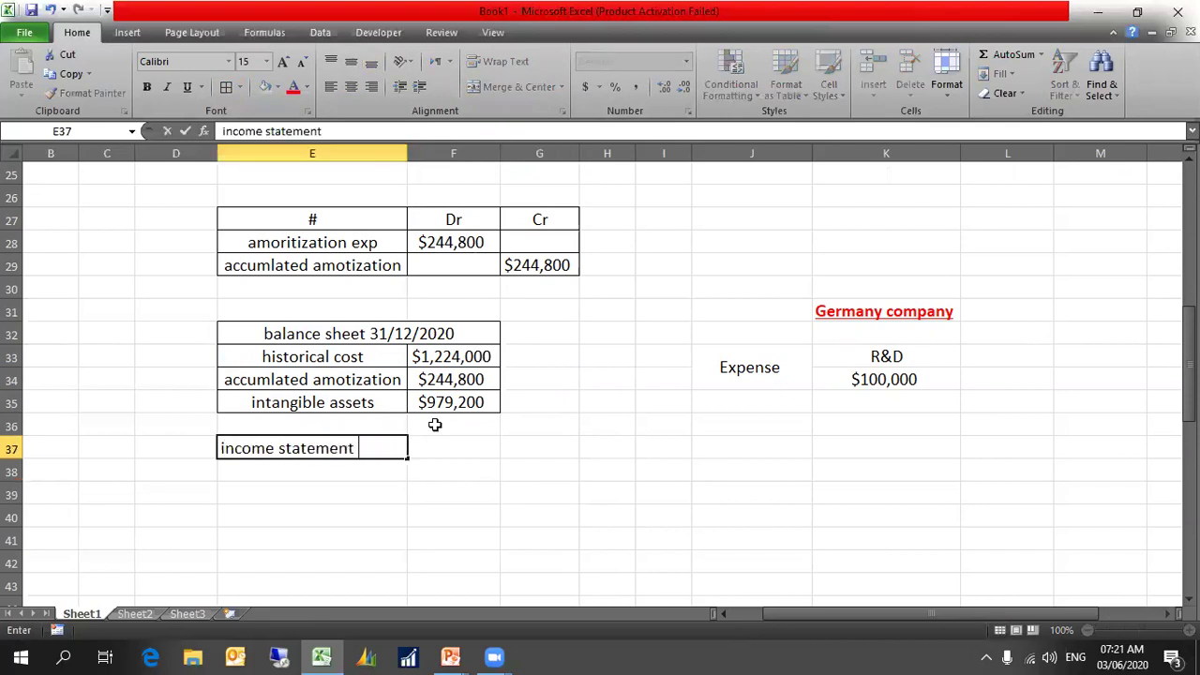
{"action": "left_click_drag", "start_coordinate": [431, 450], "coordinate": [316, 448]}
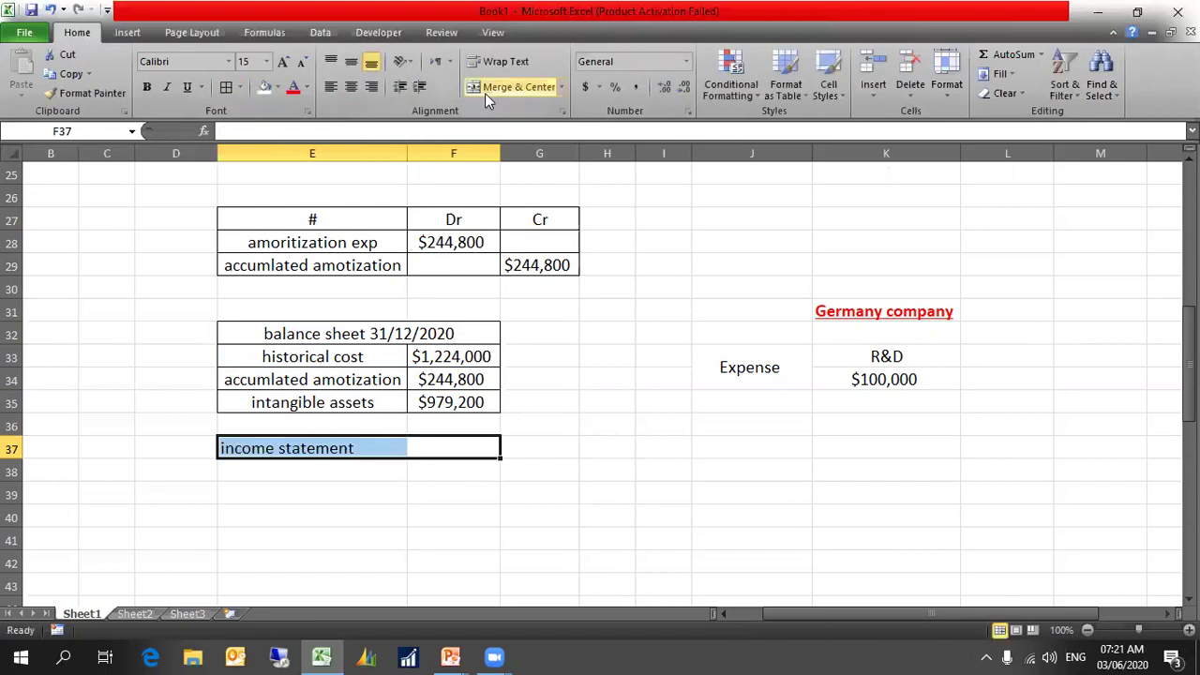
{"action": "left_click", "coordinate": [511, 86]}
- Copy the amortization expense label and debit amount from E28:F28 to E38:F38 and border the income statement heading
{"action": "left_click", "coordinate": [348, 466]}
{"action": "left_click_drag", "start_coordinate": [356, 246], "coordinate": [414, 247]}
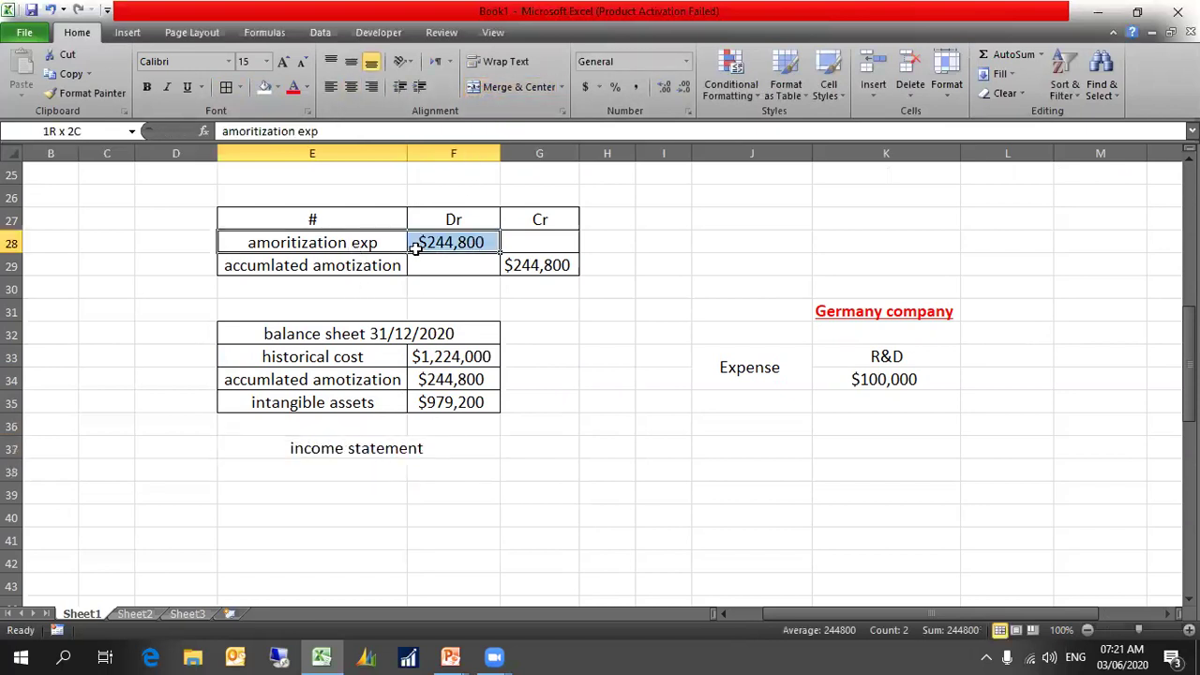
{"action": "key", "text": "ctrl+c"}
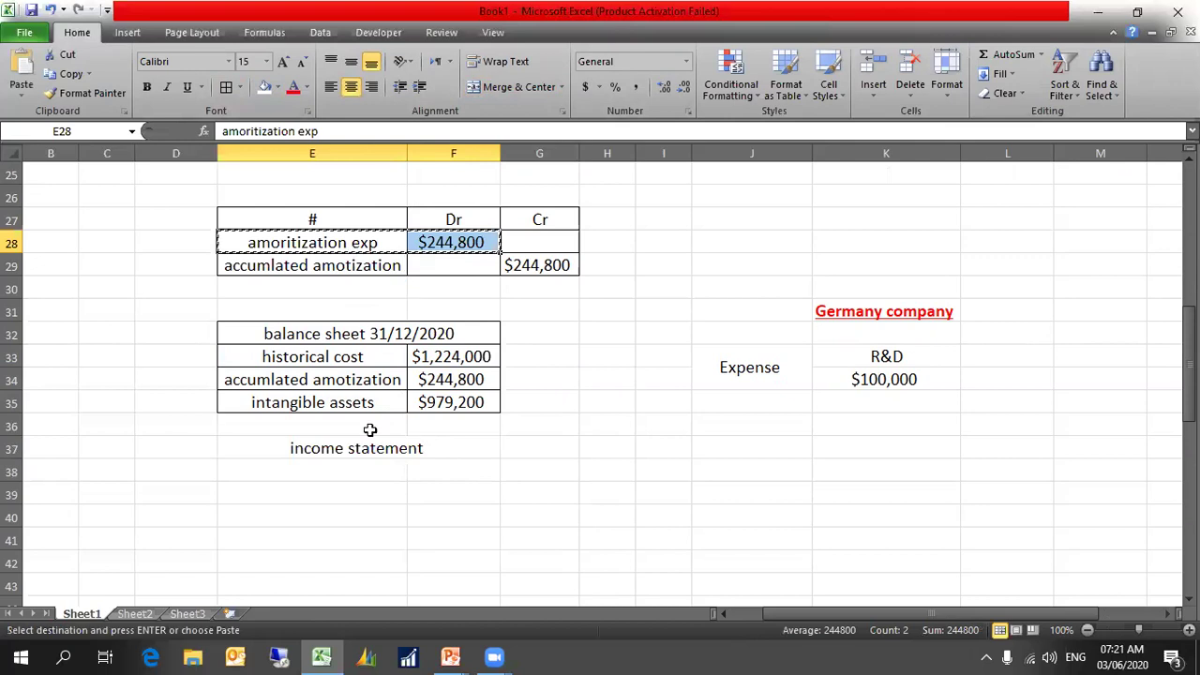
{"action": "left_click", "coordinate": [361, 483]}
{"action": "key", "text": "Return"}
{"action": "left_click", "coordinate": [355, 442]}
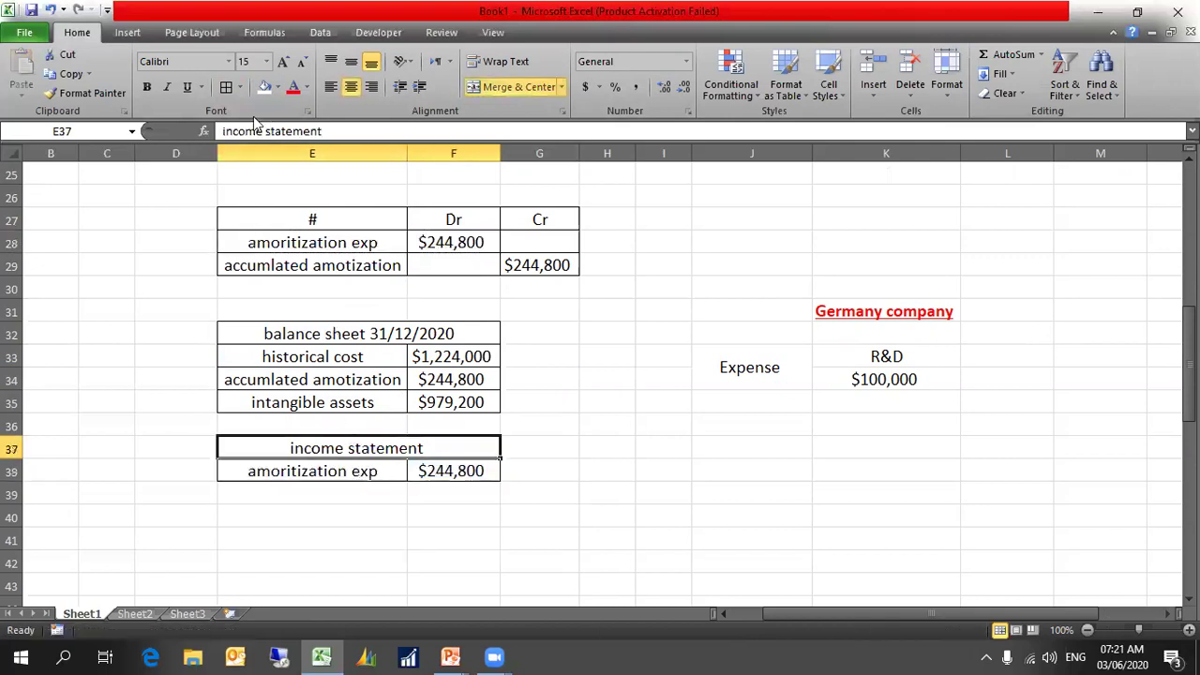
- Look up the other expenses entry in the slide show and add "other expense" with $500,000 in E39:F39
{"action": "left_click", "coordinate": [330, 497]}
{"action": "key", "text": "alt+Tab"}
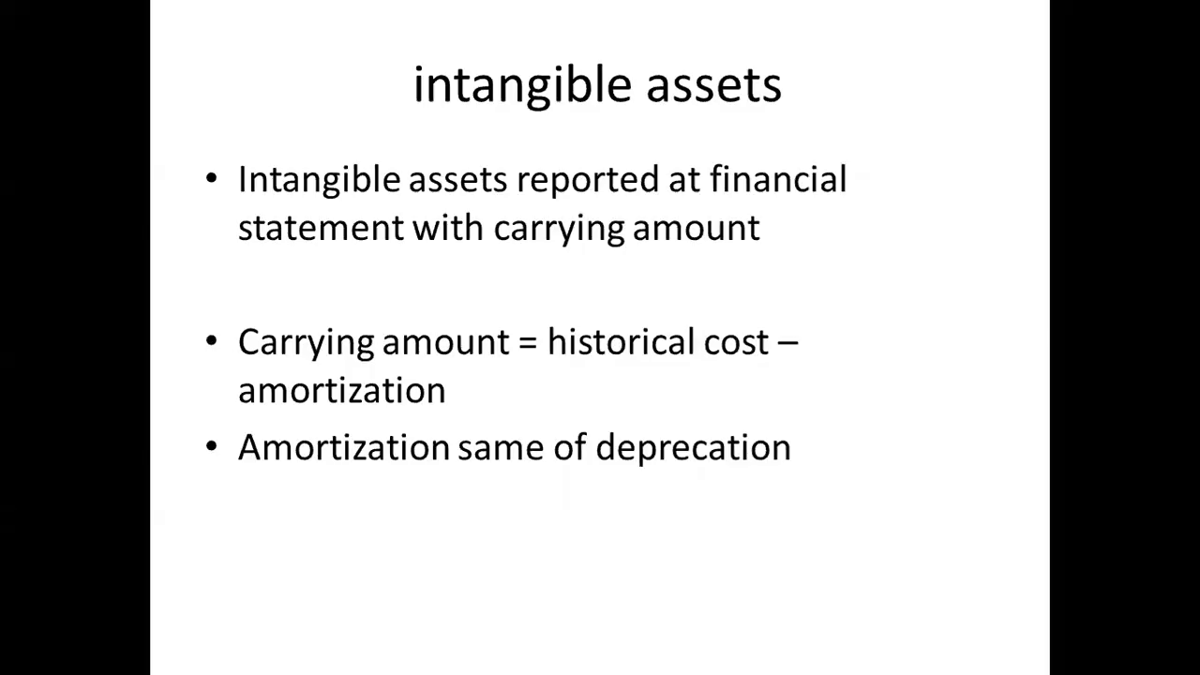
{"action": "left_click", "coordinate": [641, 455]}
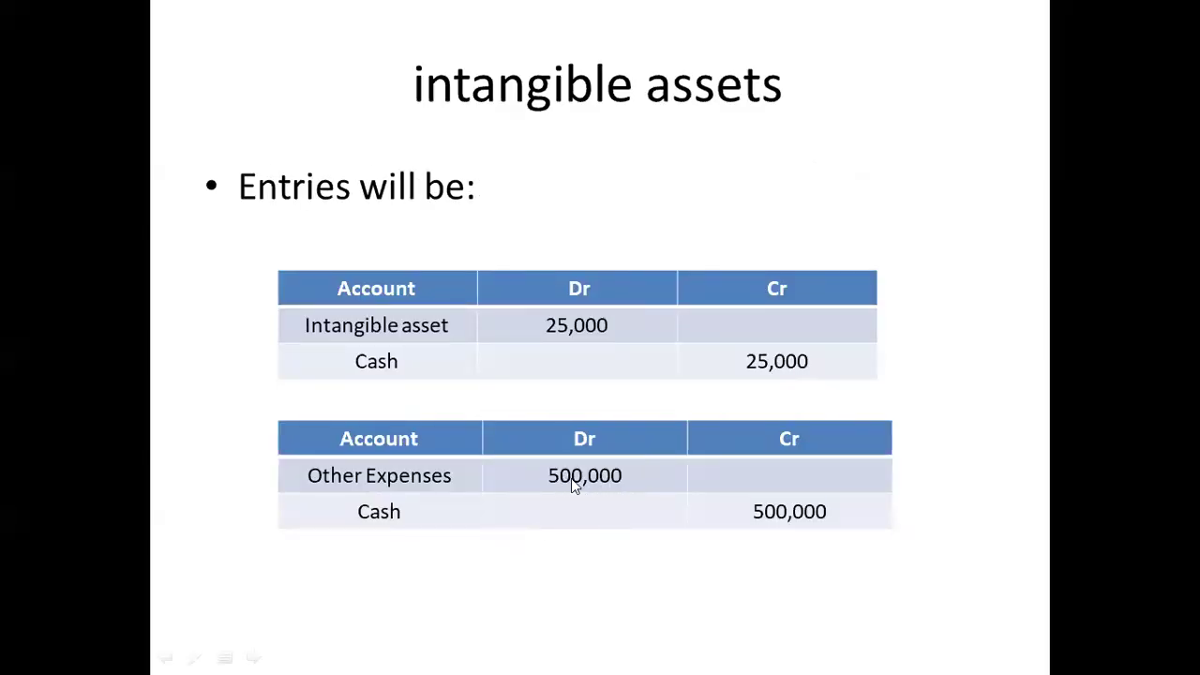
{"action": "key", "text": "alt+Tab"}
{"action": "type", "text": "other expense"}
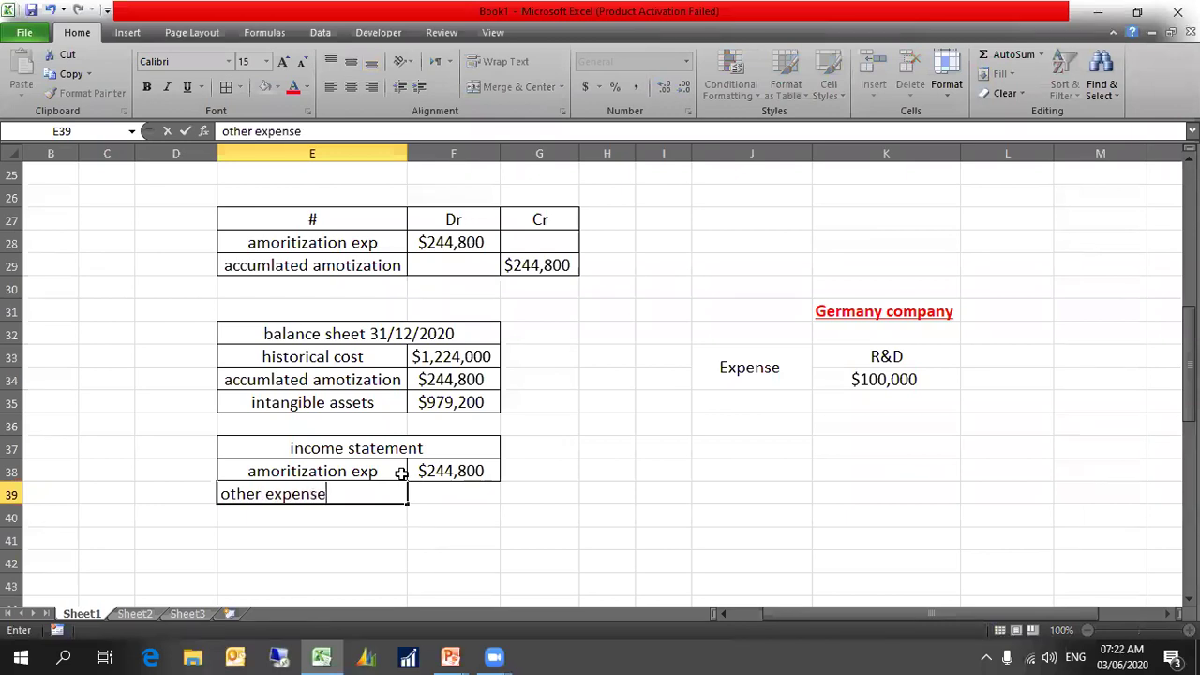
{"action": "key", "text": "Tab"}
{"action": "type", "text": "$"}
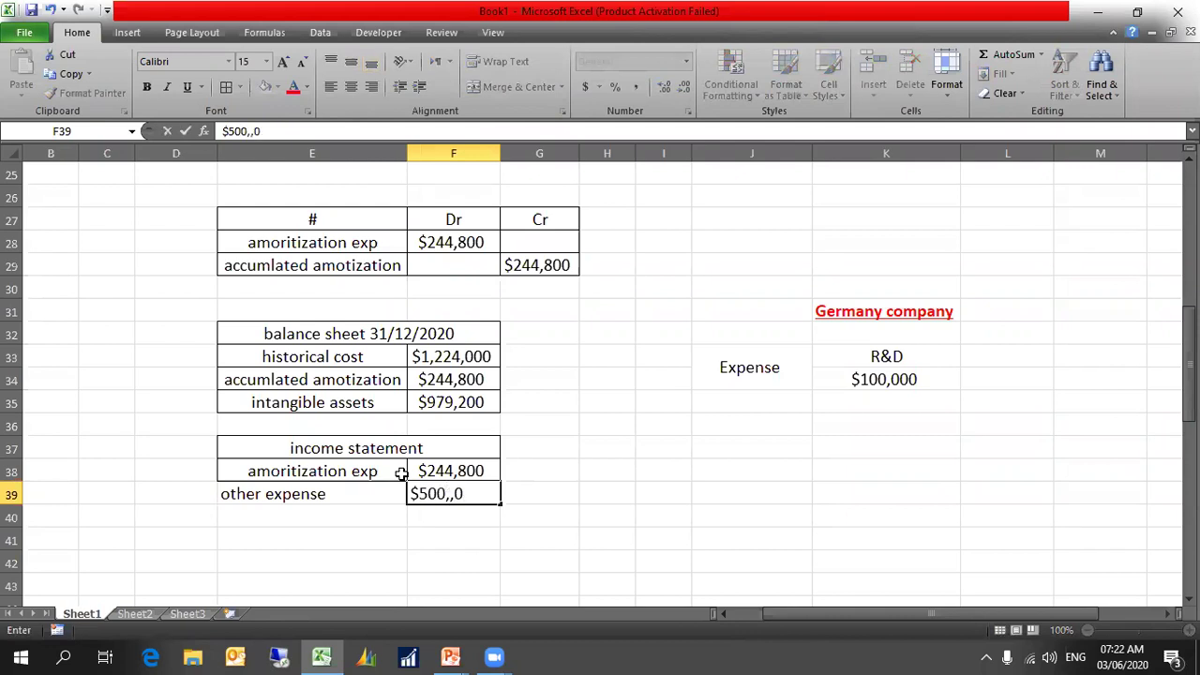
{"action": "type", "text": "500,000"}
{"action": "left_click", "coordinate": [408, 566]}
- Center the income statement block E37:F39 and add borders to all its cells
{"action": "left_click_drag", "start_coordinate": [364, 514], "coordinate": [335, 441]}
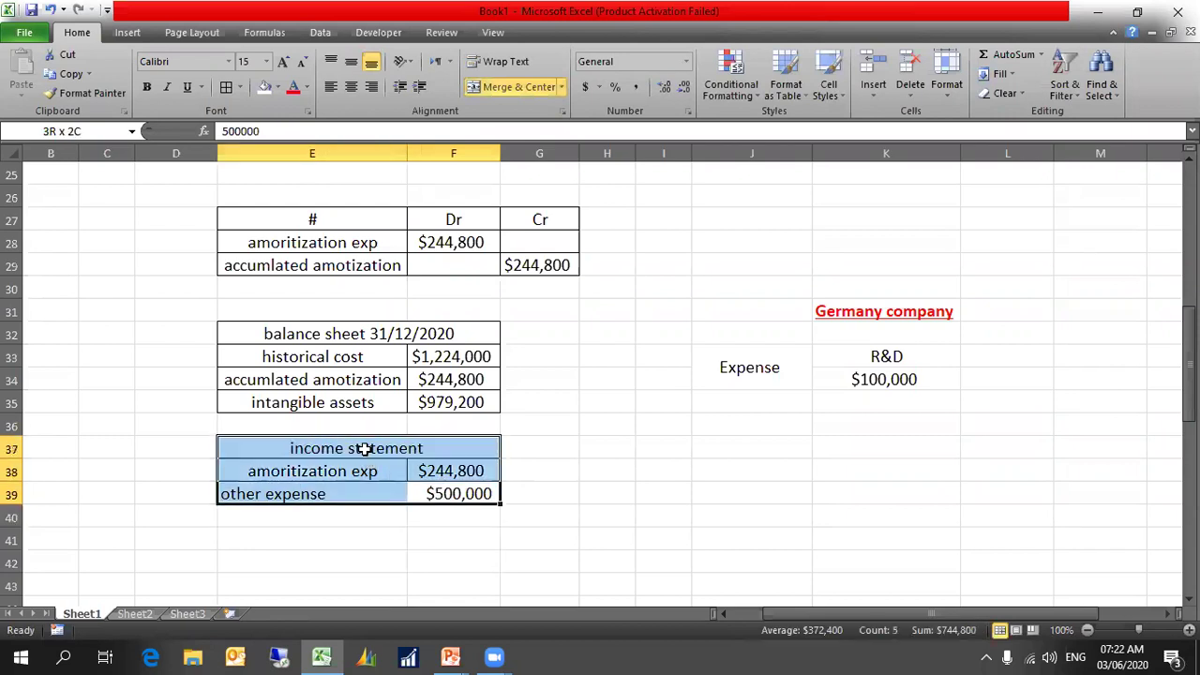
{"action": "left_click", "coordinate": [351, 86]}
{"action": "left_click", "coordinate": [226, 87]}
{"action": "left_click", "coordinate": [700, 443]}
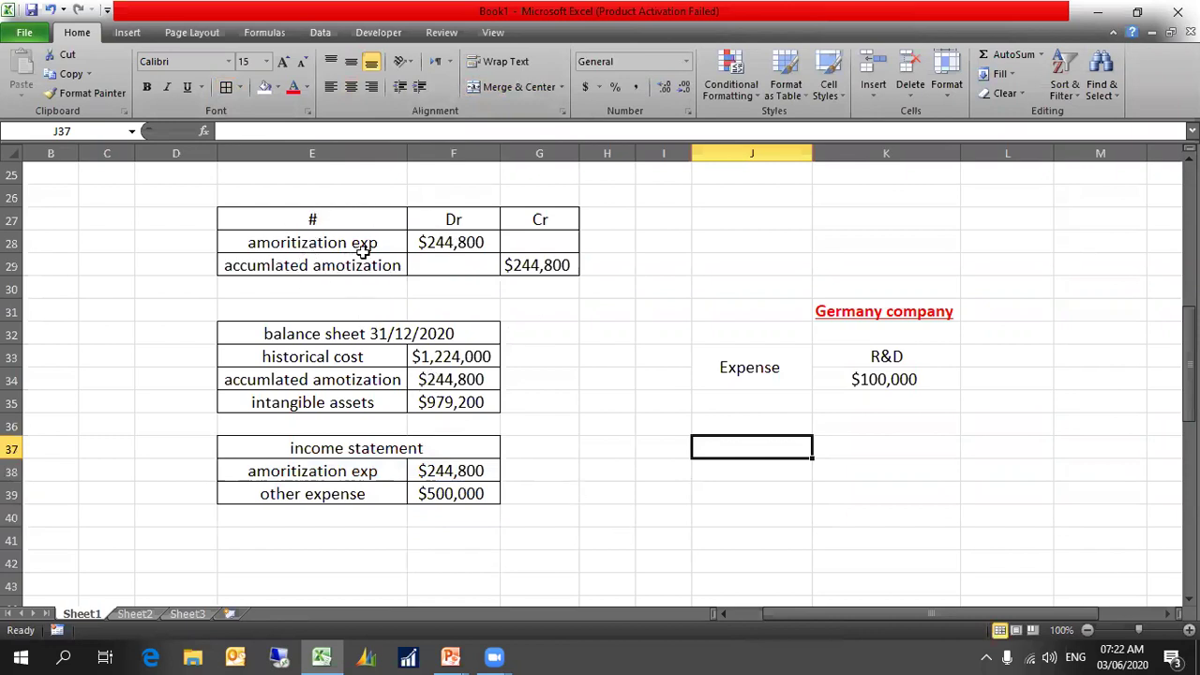
- Switch to the Lecture 11 presentation in PowerPoint and append "based on" to the "Amortization same of deprecation" bullet on slide 5
{"action": "scroll", "coordinate": [361, 251], "scroll_direction": "up", "scroll_amount": 1}
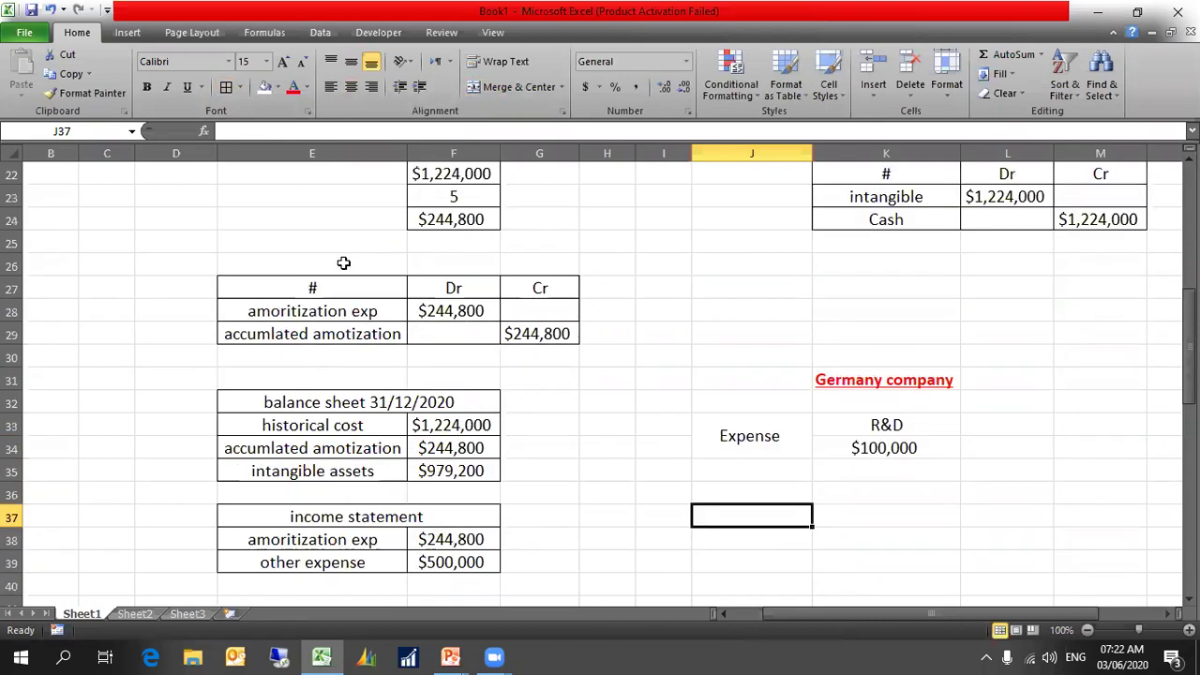
{"action": "left_click", "coordinate": [344, 263]}
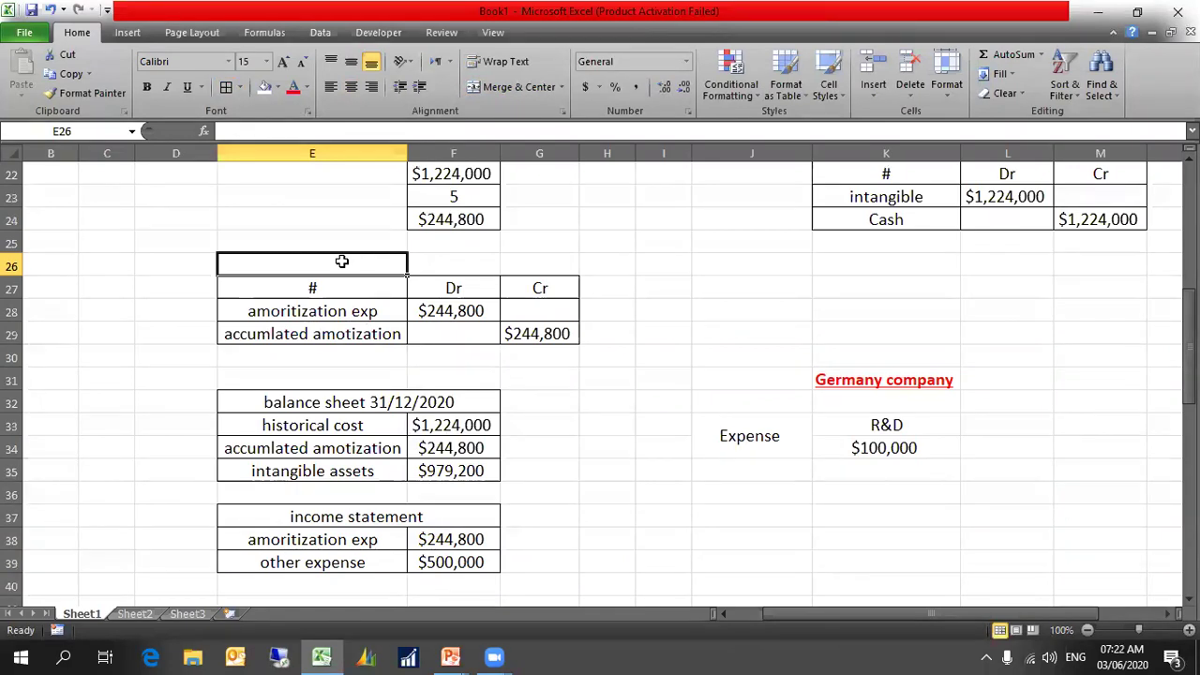
{"action": "key", "text": "alt+Tab"}
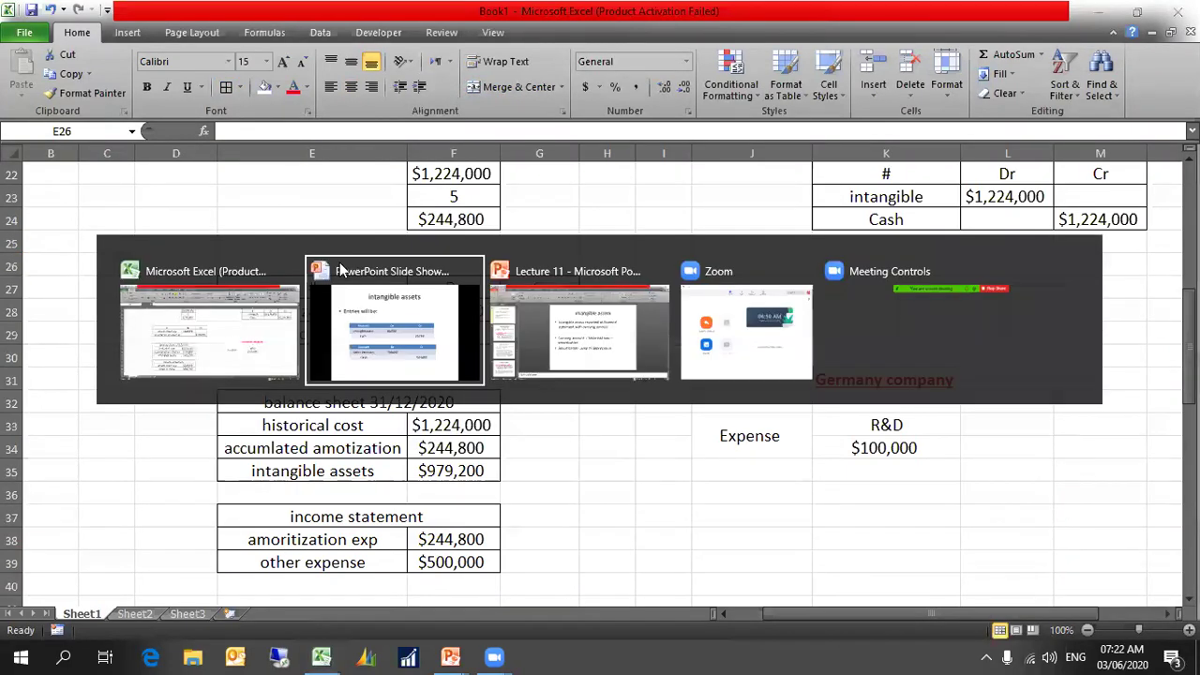
{"action": "type", "text": "based"}
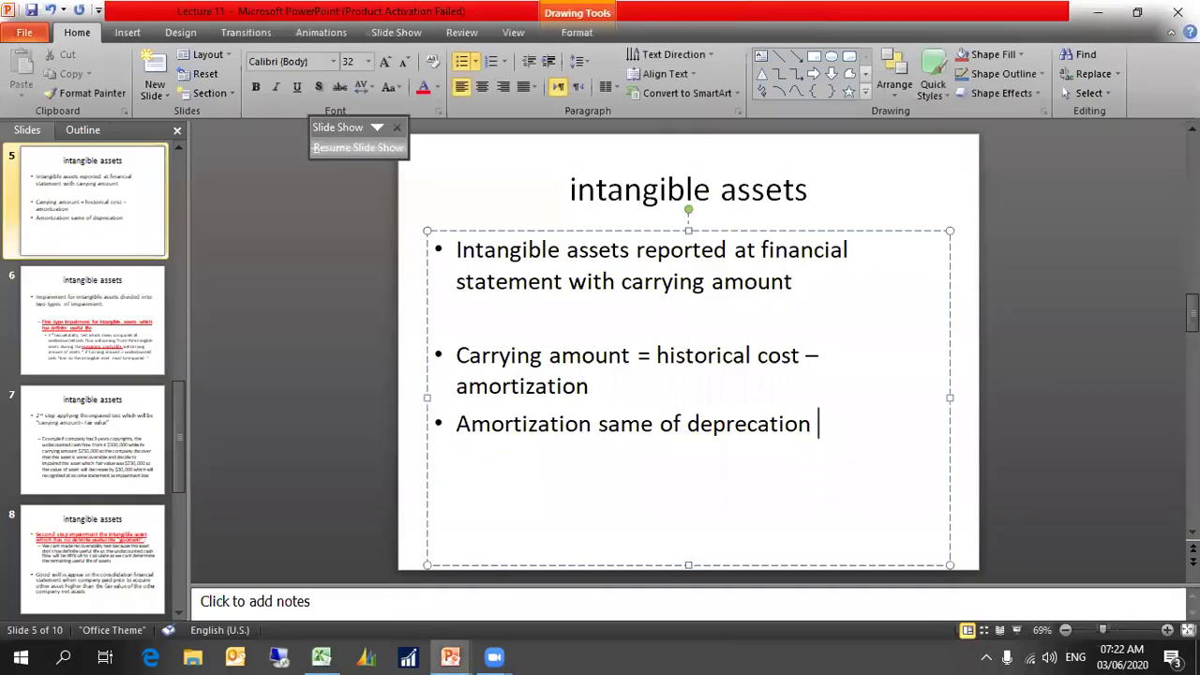
{"action": "key", "text": "BackSpace"}
{"action": "type", "text": "on"}
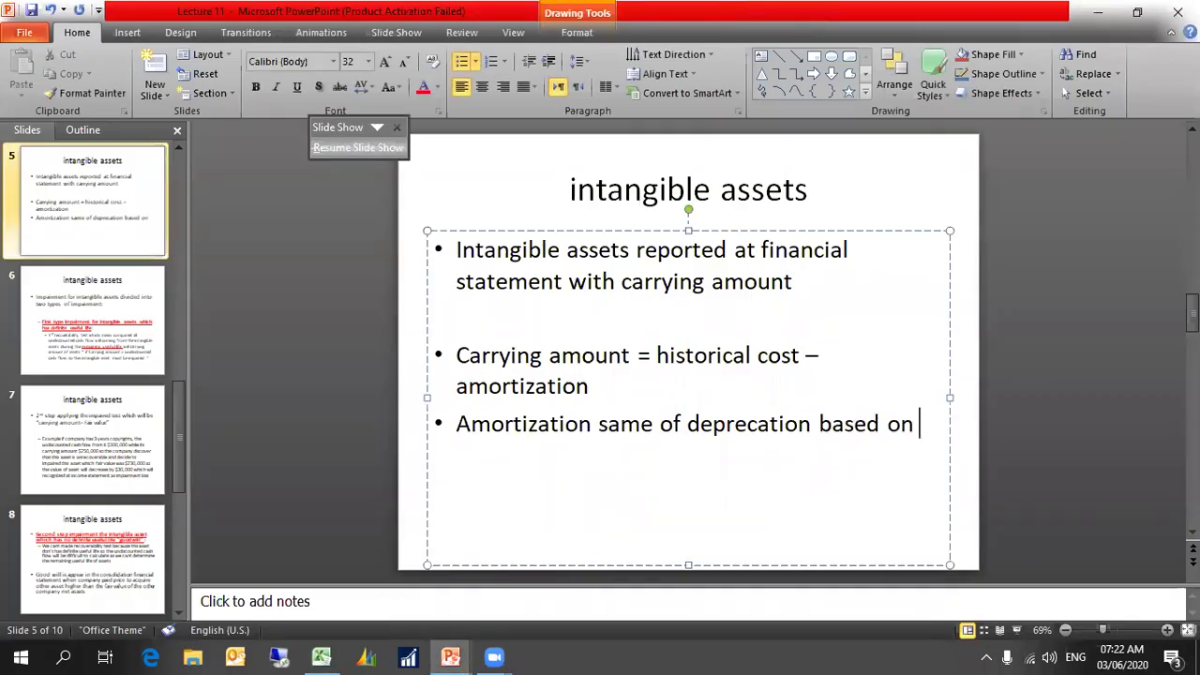